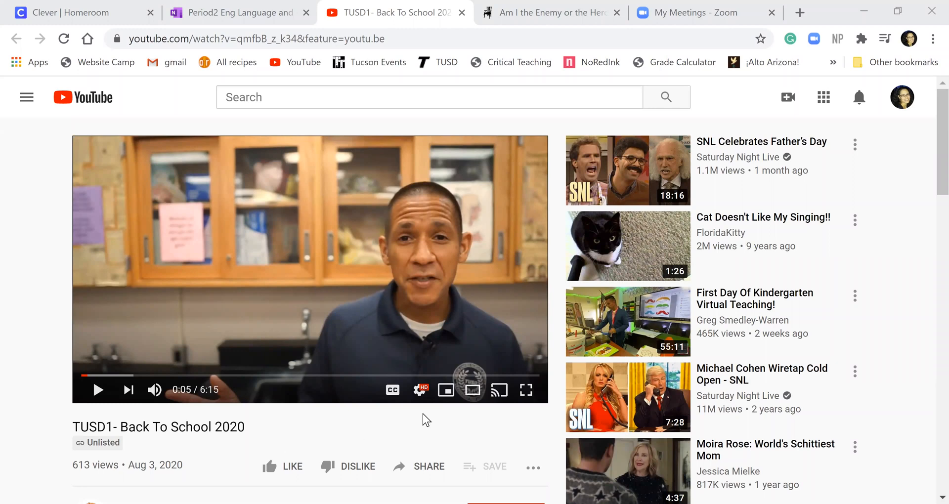
Step: Open the transcript of the TUSD1- Back To School 2020 video and return to its first line
{"action": "scroll", "coordinate": [423, 420], "scroll_direction": "down", "scroll_amount": 2}
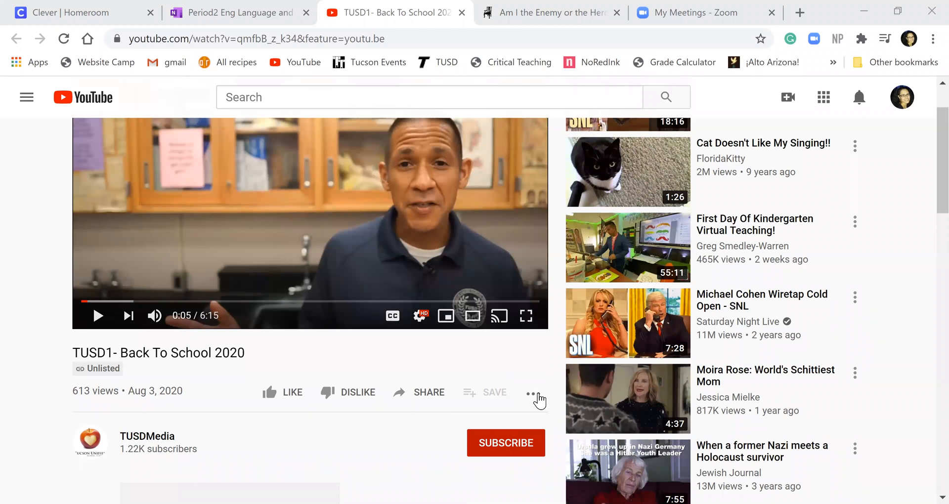
{"action": "left_click", "coordinate": [532, 394]}
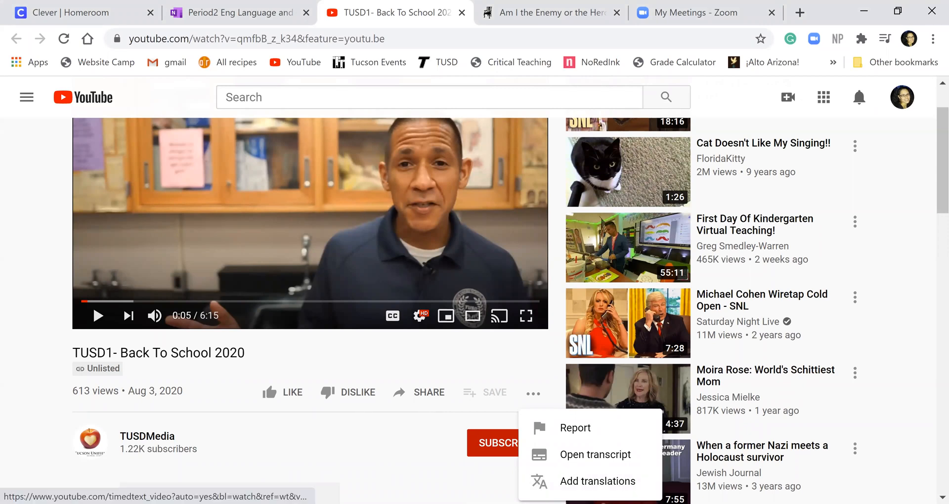
{"action": "left_click", "coordinate": [604, 458]}
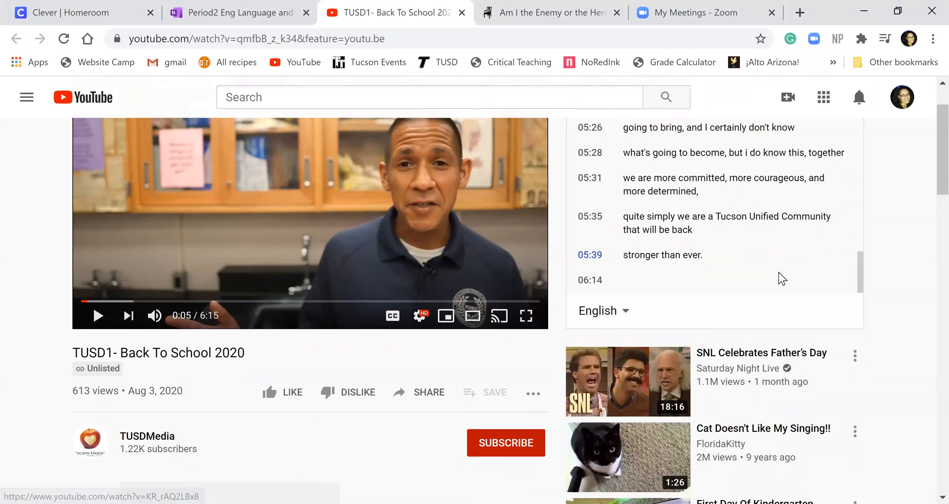
{"action": "scroll", "coordinate": [782, 279], "scroll_direction": "up", "scroll_amount": 20}
{"action": "scroll", "coordinate": [782, 278], "scroll_direction": "up", "scroll_amount": 15}
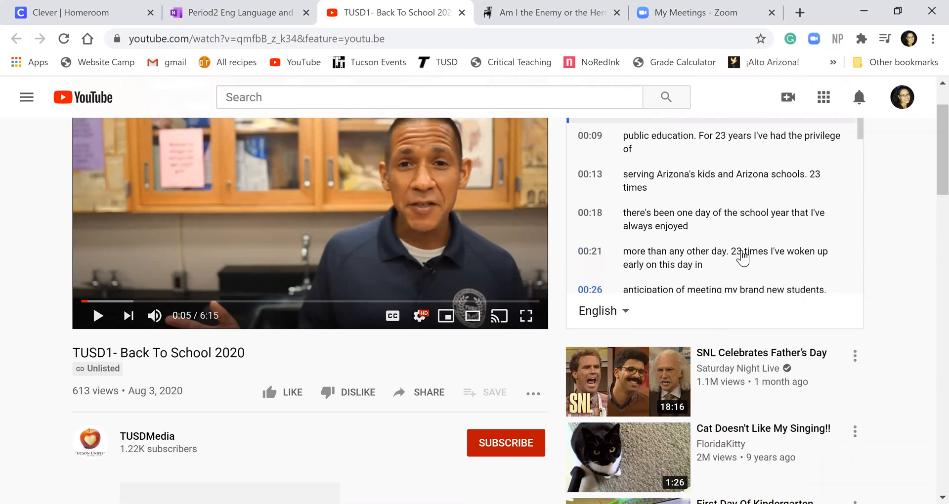
{"action": "scroll", "coordinate": [742, 259], "scroll_direction": "up", "scroll_amount": 3}
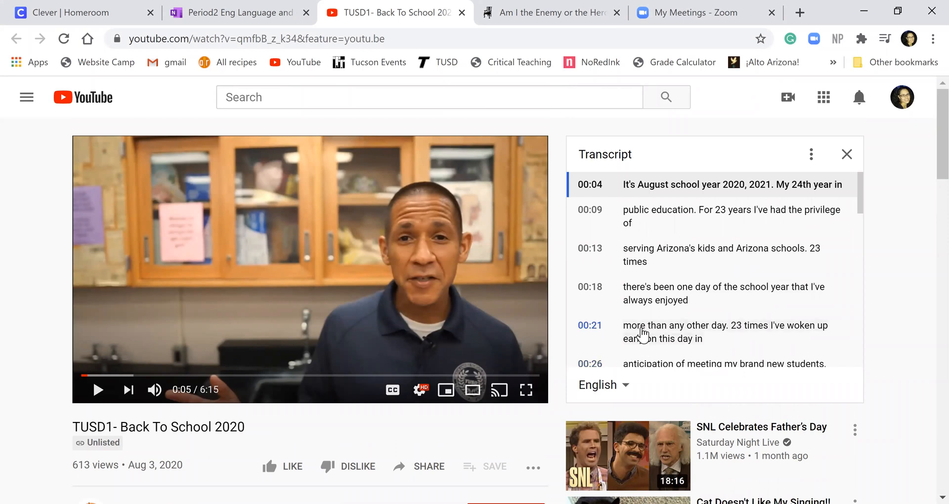
Step: Jump the video to the 00:21 transcript line, and select the whole transcript from its first line to the end
{"action": "left_click", "coordinate": [643, 336]}
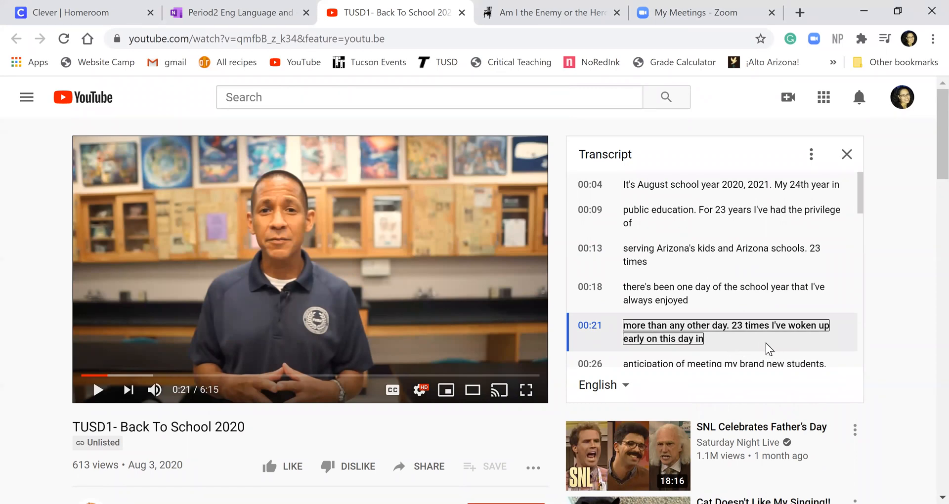
{"action": "left_click_drag", "start_coordinate": [618, 187], "coordinate": [724, 398]}
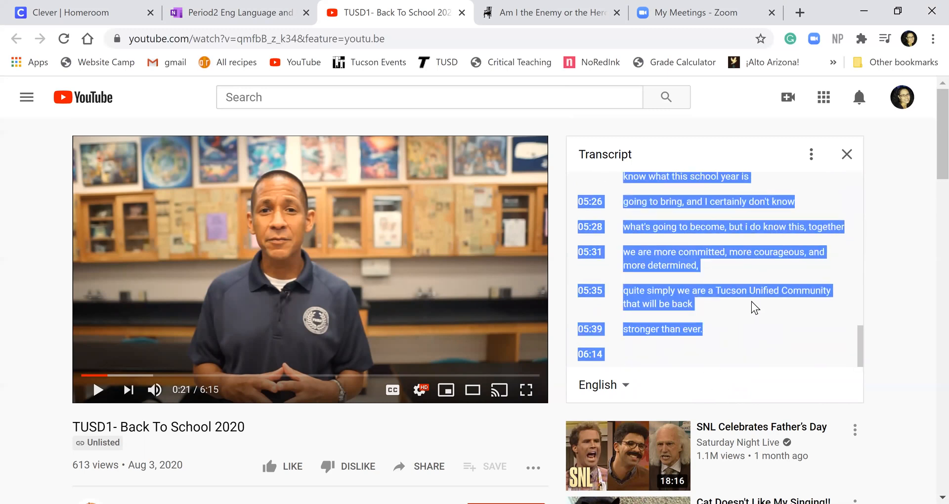
Step: Switch to the OneNote class notebook and open the untitled page in the Work in Progress section
{"action": "left_click", "coordinate": [240, 18]}
{"action": "left_click", "coordinate": [63, 299]}
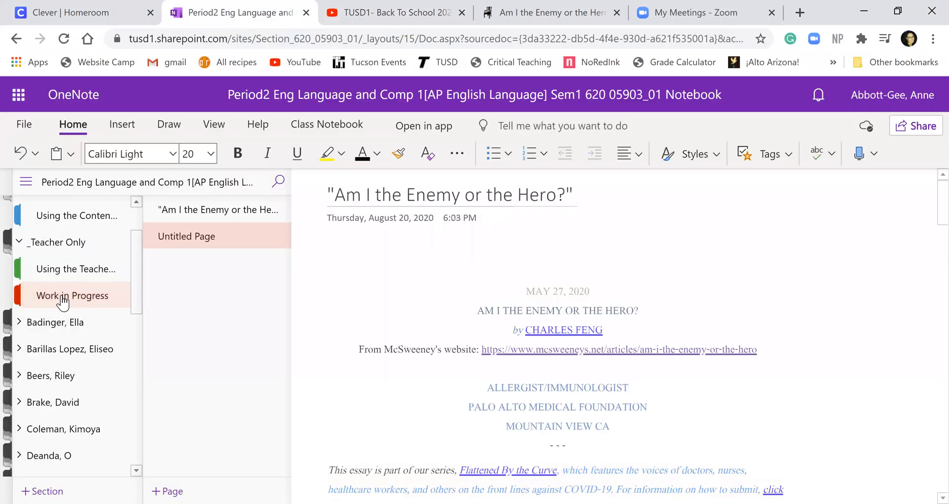
{"action": "left_click", "coordinate": [176, 242]}
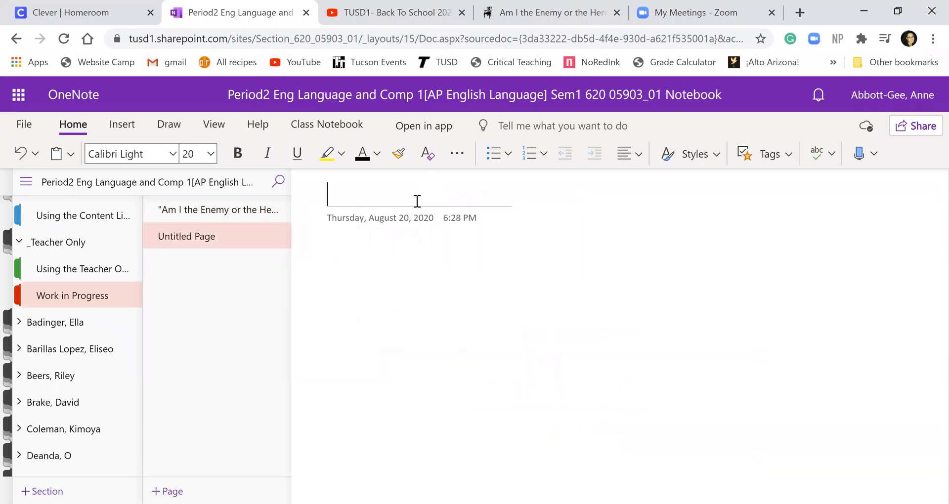
Step: Title the page with the speaker's name followed by "Back-to-School Address for Teachers" and paste the copied transcript into the body
{"action": "type", "text": "Dr Trujillo's Back-to-School Address for Teachers"}
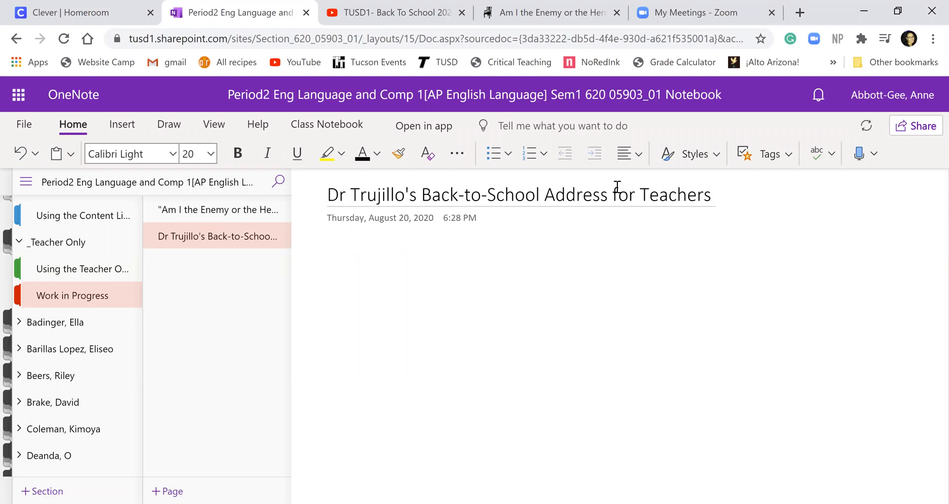
{"action": "key", "text": "Return"}
{"action": "key", "text": "ctrl+v"}
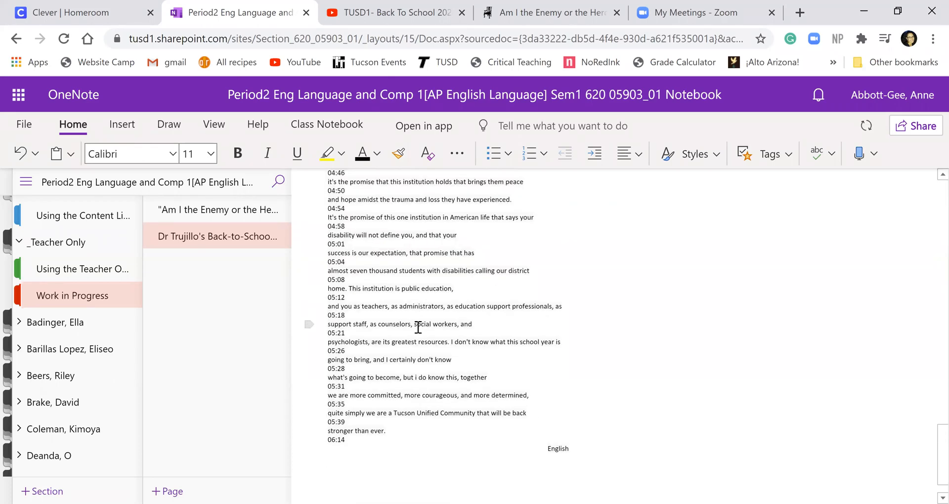
Step: Delete each timestamp line from 00:09 through 01:48 in the pasted transcript, keeping the spoken text
{"action": "scroll", "coordinate": [418, 327], "scroll_direction": "up", "scroll_amount": 15}
{"action": "scroll", "coordinate": [419, 327], "scroll_direction": "up", "scroll_amount": 10}
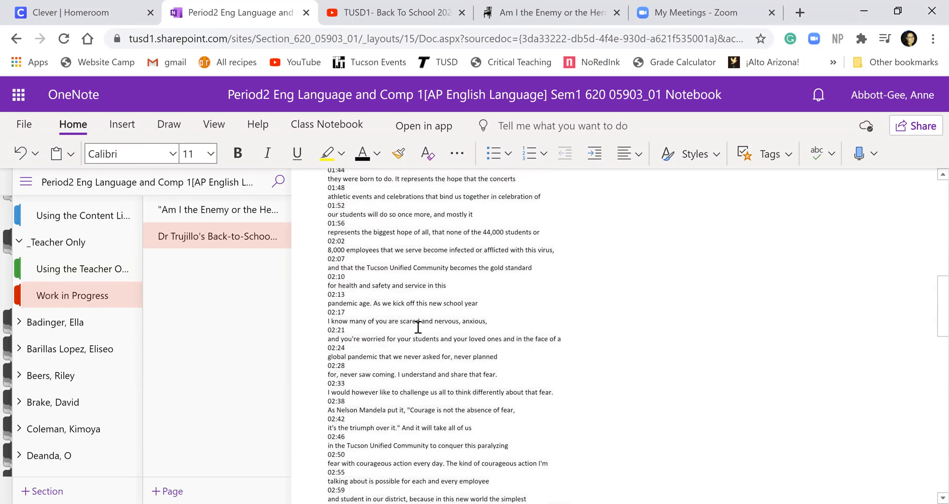
{"action": "scroll", "coordinate": [418, 328], "scroll_direction": "up", "scroll_amount": 5}
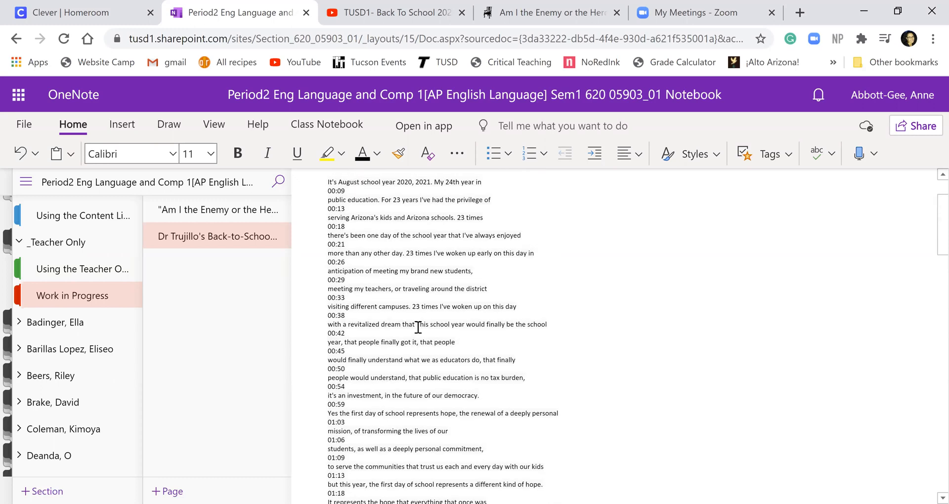
{"action": "triple_click", "coordinate": [331, 270]}
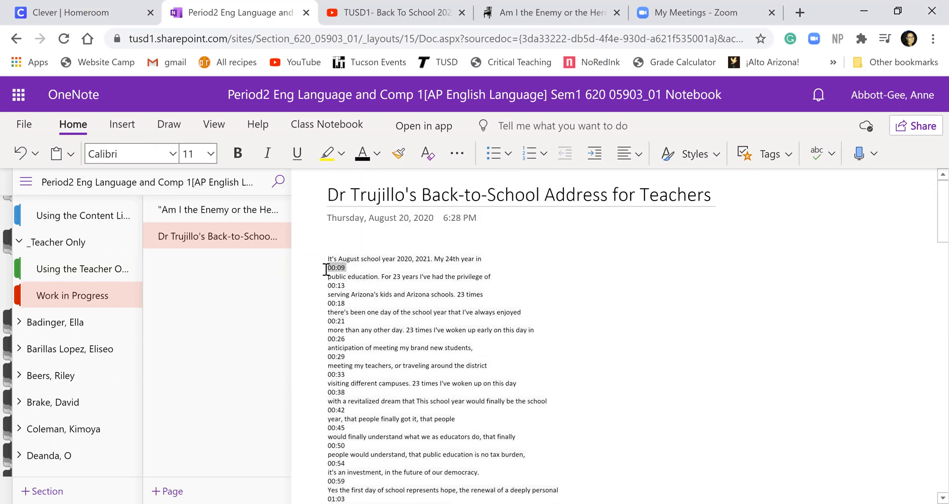
{"action": "key", "text": "Delete"}
{"action": "triple_click", "coordinate": [331, 278]}
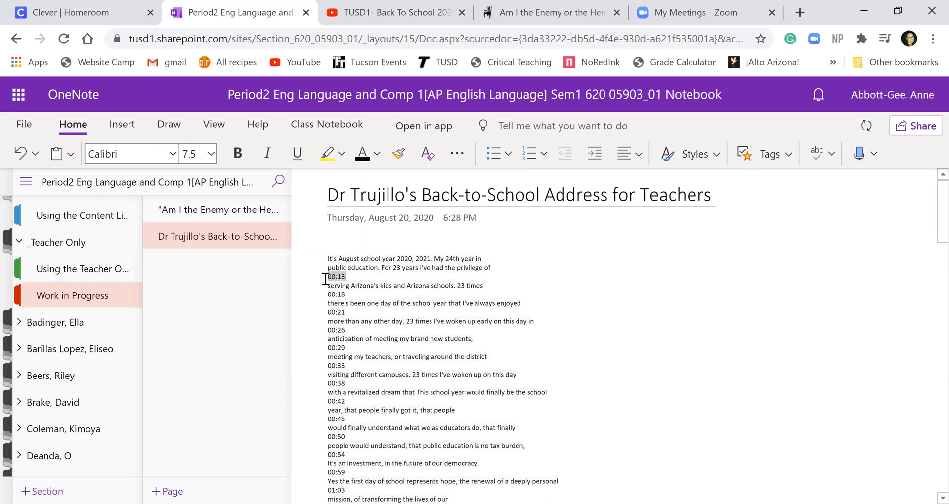
{"action": "key", "text": "Delete"}
{"action": "triple_click", "coordinate": [337, 288]}
{"action": "key", "text": "Delete"}
{"action": "triple_click", "coordinate": [337, 294]}
{"action": "key", "text": "Delete"}
{"action": "triple_click", "coordinate": [331, 303]}
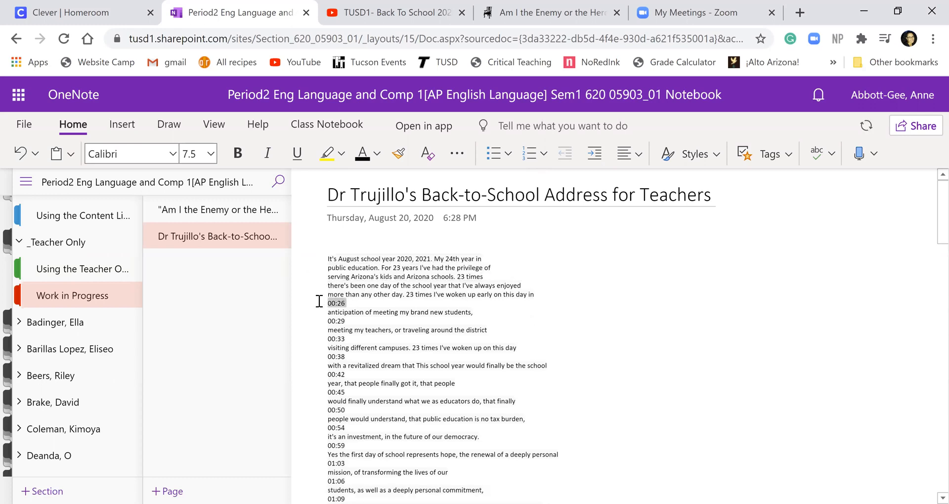
{"action": "key", "text": "Delete"}
{"action": "triple_click", "coordinate": [332, 312]}
{"action": "key", "text": "Delete"}
{"action": "triple_click", "coordinate": [330, 321]}
{"action": "key", "text": "Delete"}
{"action": "triple_click", "coordinate": [328, 330]}
{"action": "key", "text": "Delete"}
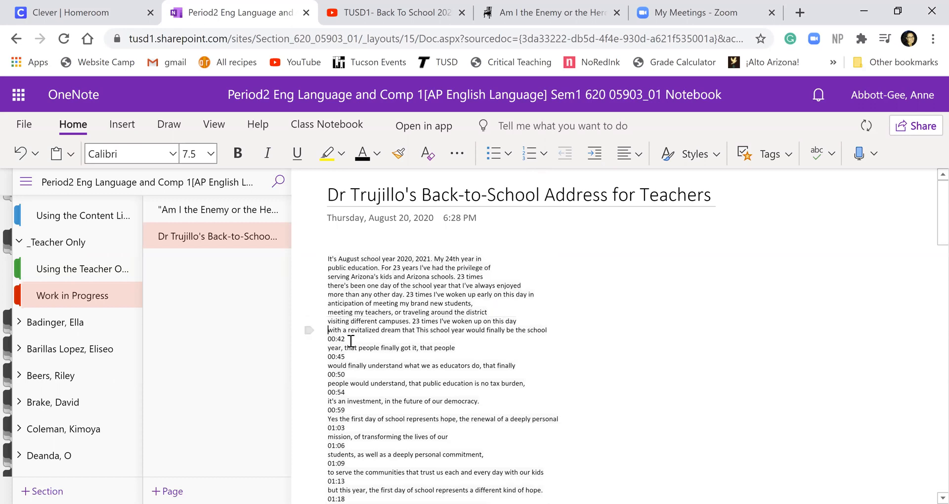
{"action": "triple_click", "coordinate": [337, 339]}
{"action": "key", "text": "Delete"}
{"action": "triple_click", "coordinate": [330, 348]}
{"action": "key", "text": "Delete"}
{"action": "triple_click", "coordinate": [328, 357]}
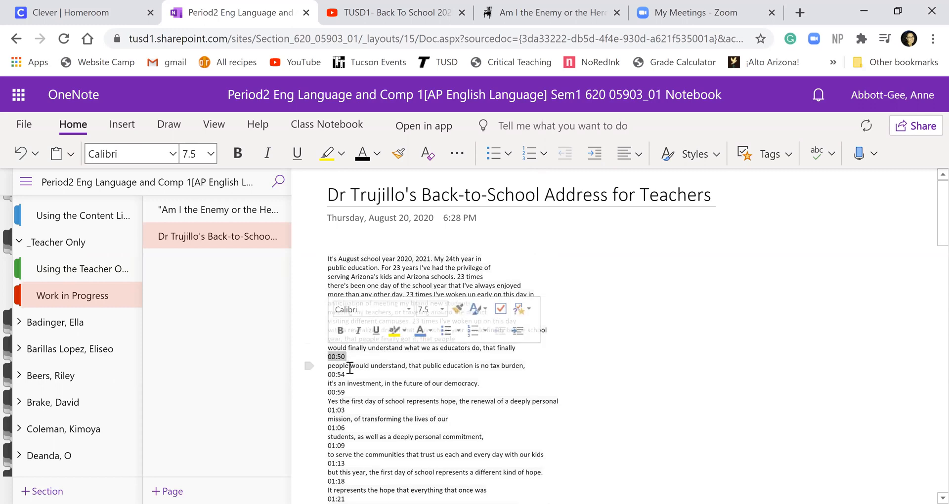
{"action": "key", "text": "Delete"}
{"action": "triple_click", "coordinate": [329, 366]}
{"action": "key", "text": "Delete"}
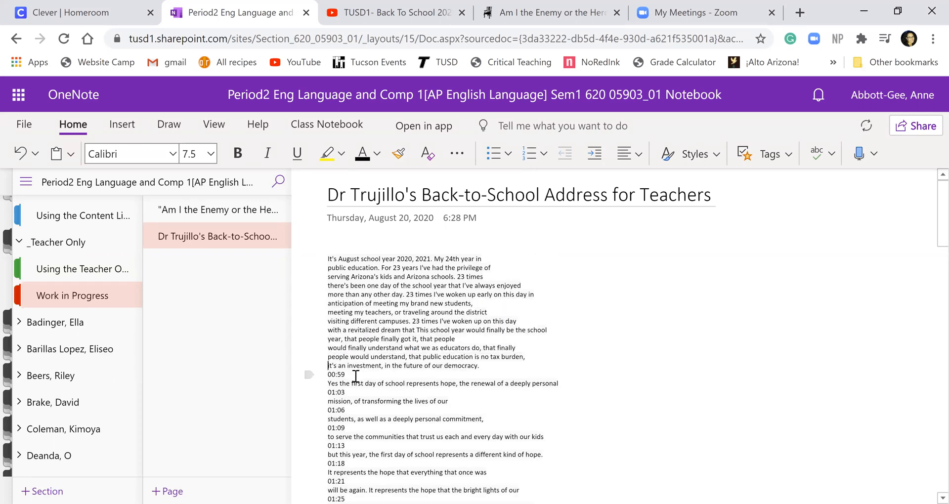
{"action": "triple_click", "coordinate": [353, 375]}
{"action": "key", "text": "Delete"}
{"action": "triple_click", "coordinate": [329, 384]}
{"action": "key", "text": "Delete"}
{"action": "triple_click", "coordinate": [331, 392]}
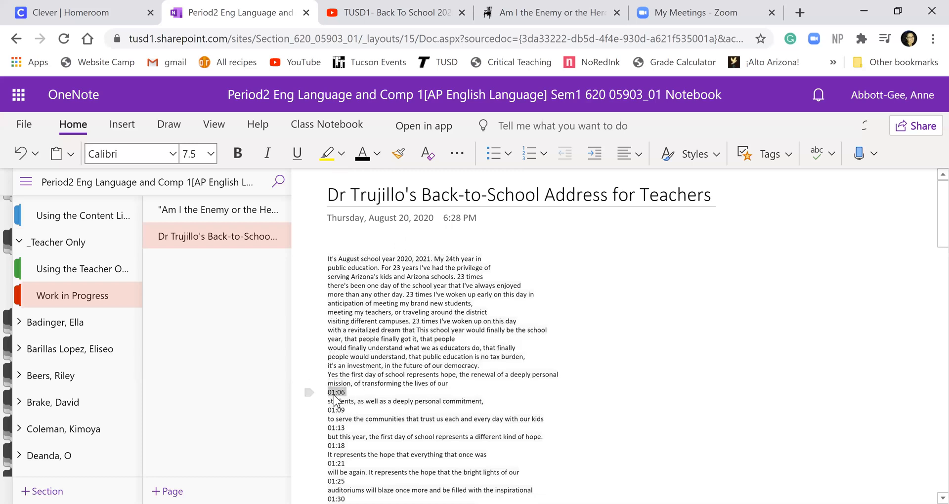
{"action": "key", "text": "Delete"}
{"action": "triple_click", "coordinate": [325, 398]}
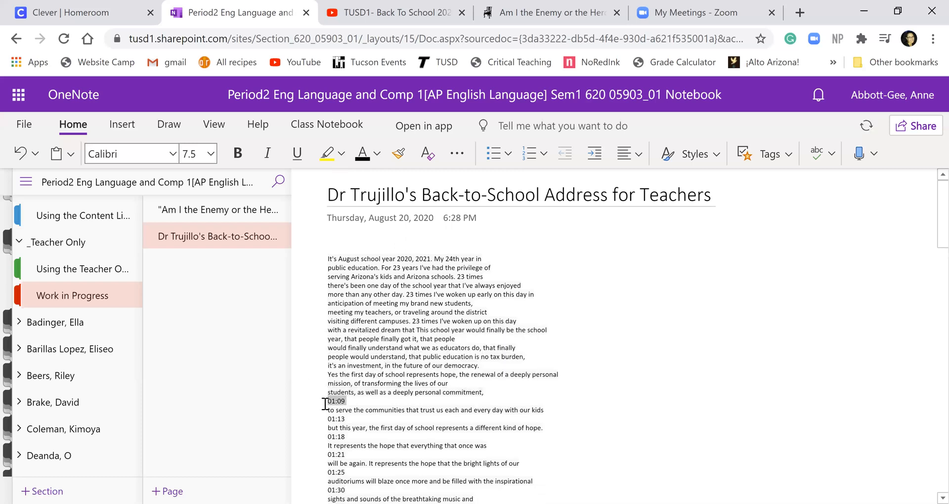
{"action": "key", "text": "Delete"}
{"action": "triple_click", "coordinate": [332, 407]}
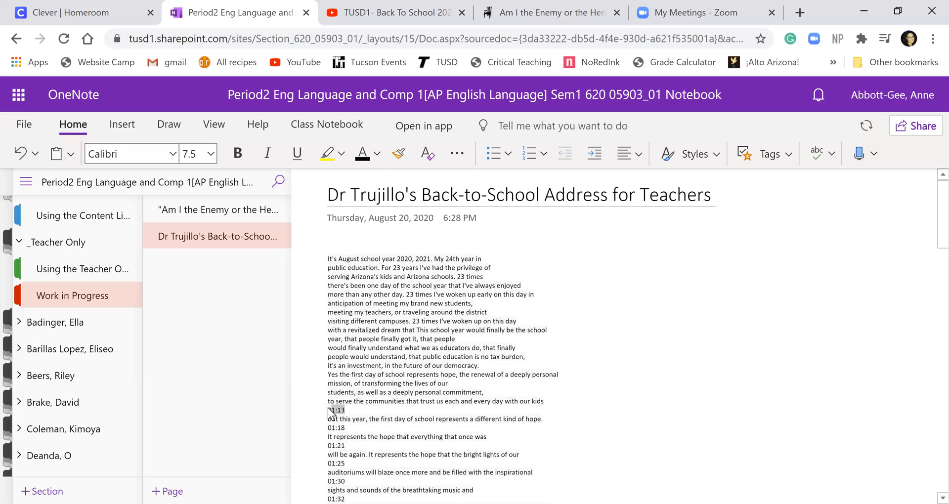
{"action": "key", "text": "Delete"}
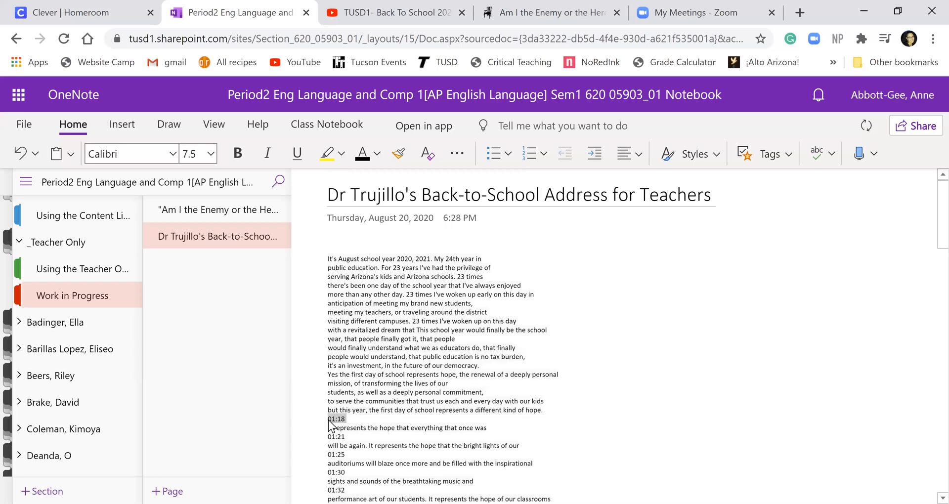
{"action": "triple_click", "coordinate": [328, 419]}
{"action": "key", "text": "Delete"}
{"action": "triple_click", "coordinate": [331, 428]}
{"action": "key", "text": "Delete"}
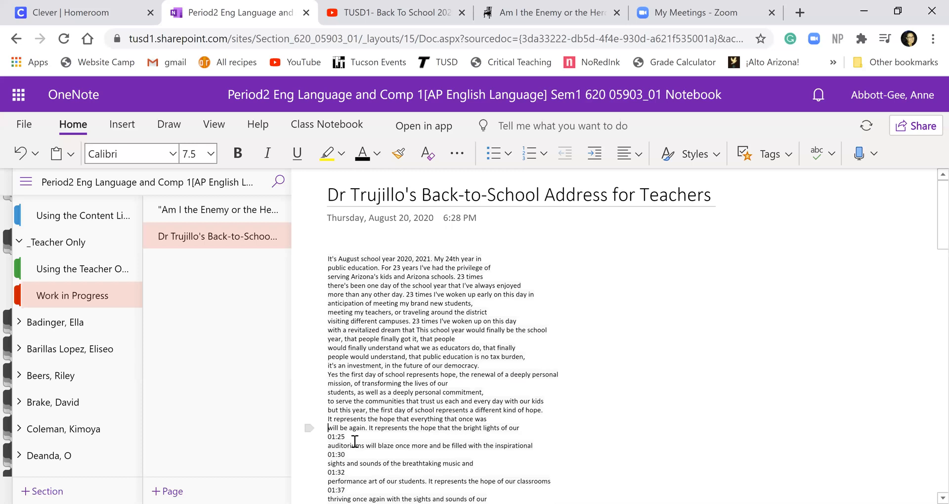
{"action": "left_click_drag", "start_coordinate": [354, 441], "coordinate": [328, 435]}
{"action": "key", "text": "Delete"}
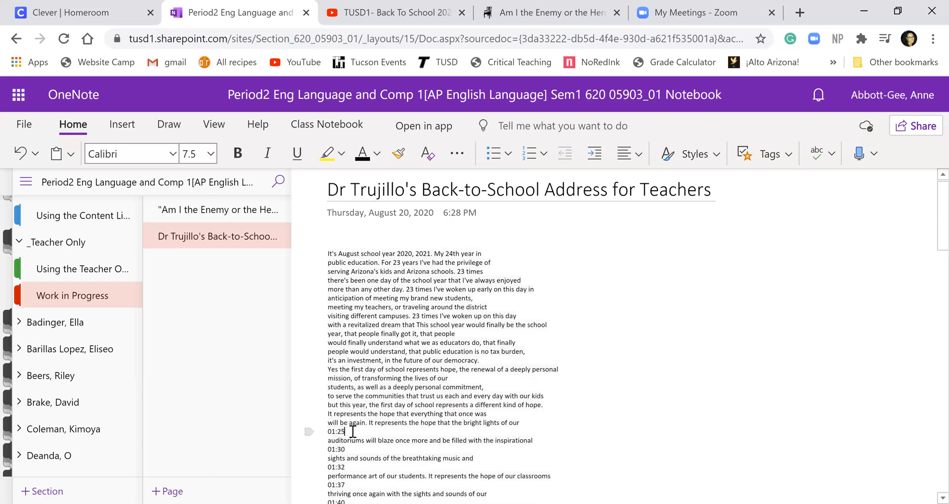
{"action": "triple_click", "coordinate": [347, 442]}
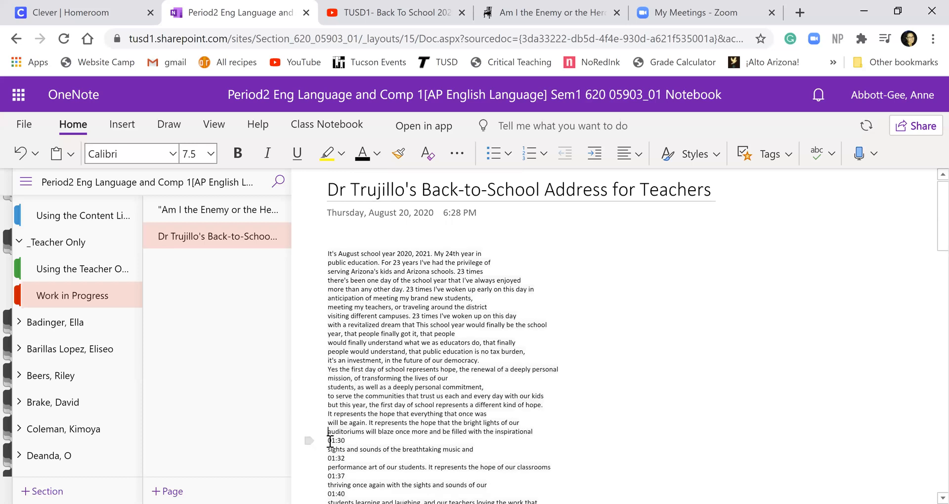
{"action": "key", "text": "Delete"}
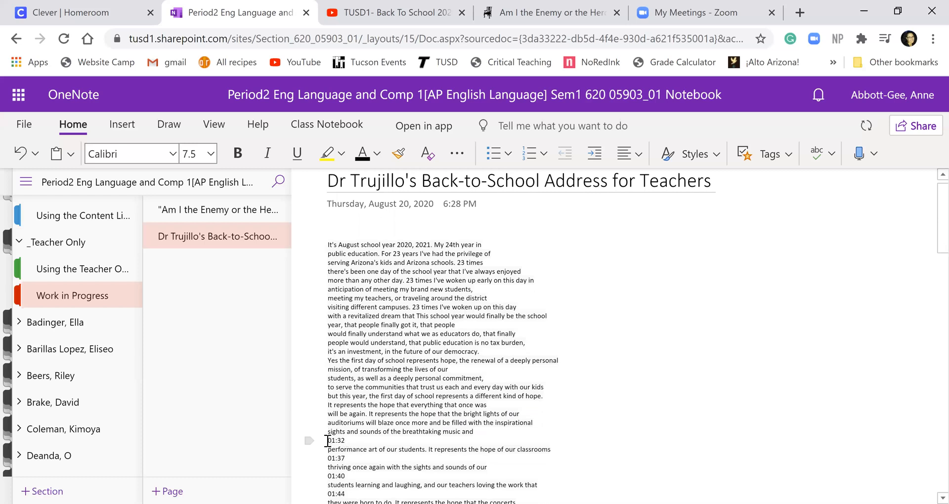
{"action": "triple_click", "coordinate": [330, 441]}
{"action": "key", "text": "Delete"}
{"action": "triple_click", "coordinate": [329, 441]}
{"action": "key", "text": "Delete"}
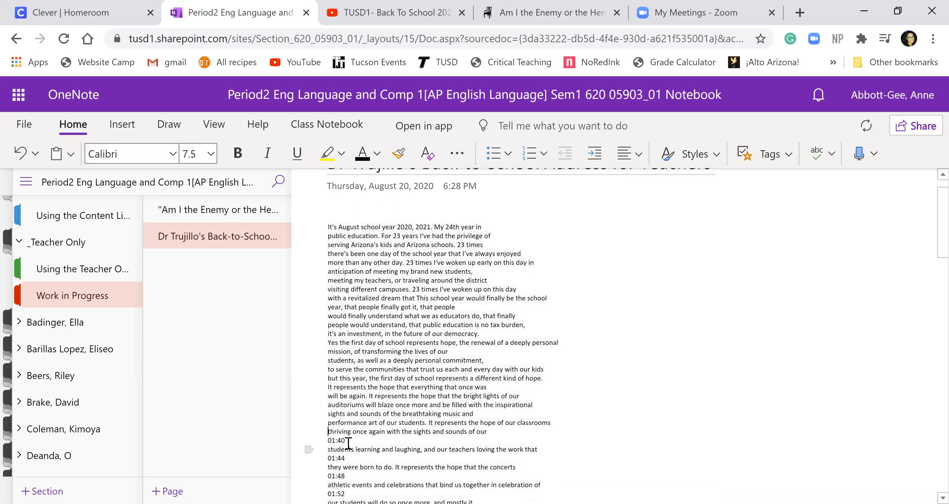
{"action": "triple_click", "coordinate": [348, 441]}
{"action": "key", "text": "Delete"}
{"action": "triple_click", "coordinate": [348, 441]}
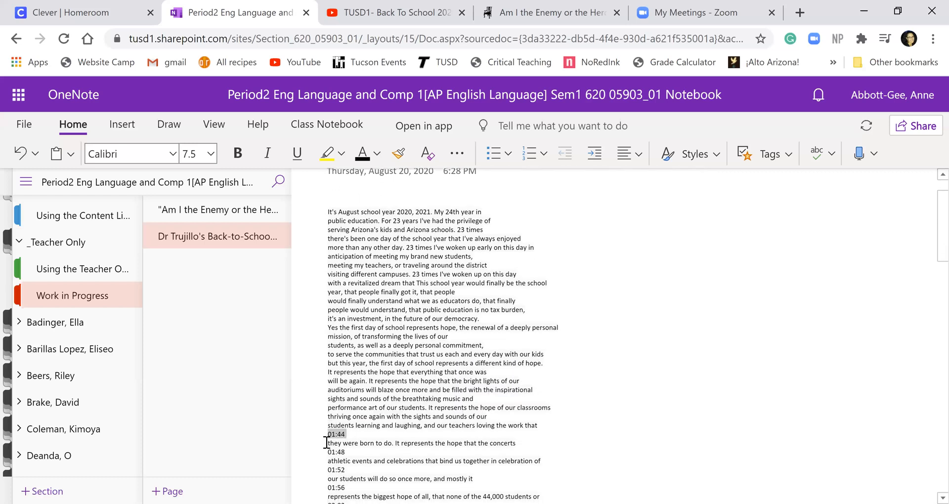
{"action": "key", "text": "Delete"}
{"action": "triple_click", "coordinate": [329, 441]}
{"action": "key", "text": "Delete"}
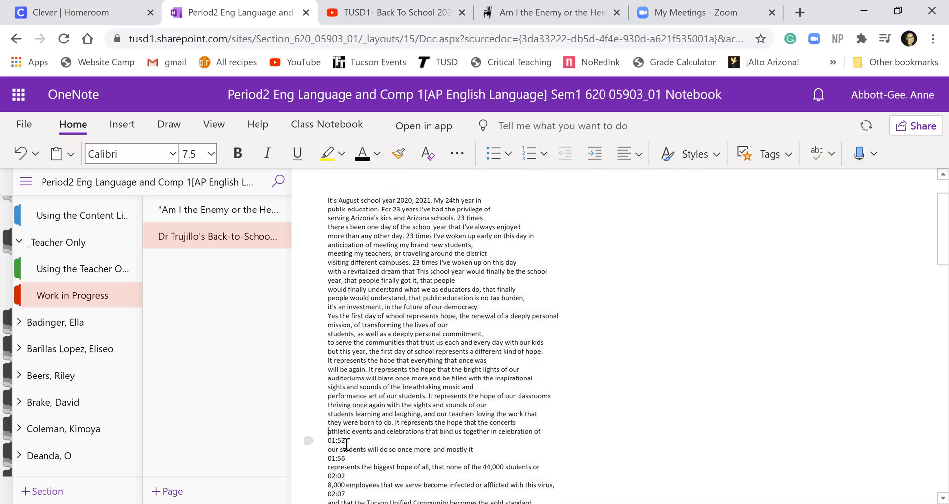
Step: Insert a long stretch of blank lines before the transcript line starting with "athletic events and celebrations"
{"action": "key", "text": "Return"}
{"action": "key", "text": "Return"}
{"action": "key", "text": "Return"}
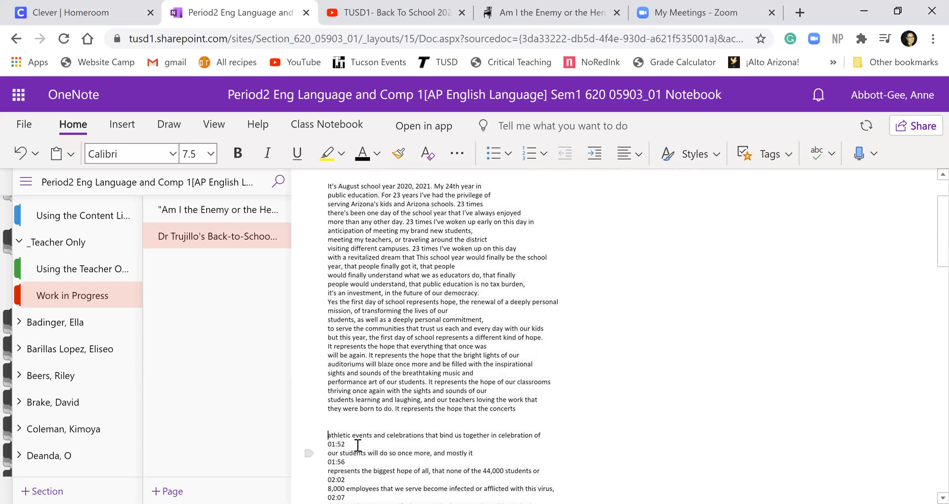
{"action": "key", "text": "Return"}
{"action": "key", "text": "Return"}
{"action": "key", "text": "Return"}
{"action": "key", "text": "Return"}
{"action": "key", "text": "Return"}
{"action": "key", "text": "Return"}
{"action": "key", "text": "Return"}
{"action": "key", "text": "Return"}
{"action": "key", "text": "Return"}
{"action": "key", "text": "Return"}
{"action": "key", "text": "Return"}
{"action": "key", "text": "Return"}
{"action": "key", "text": "Return"}
{"action": "key", "text": "Return"}
{"action": "key", "text": "Return"}
{"action": "key", "text": "Return"}
{"action": "key", "text": "Return"}
{"action": "key", "text": "Return"}
{"action": "key", "text": "Return"}
{"action": "key", "text": "Return"}
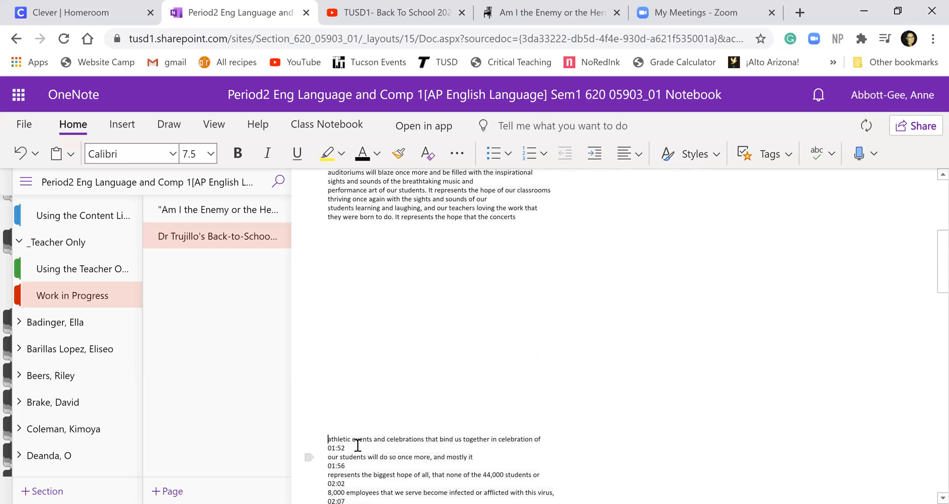
{"action": "key", "text": "Return"}
{"action": "key", "text": "Return"}
{"action": "key", "text": "Return"}
{"action": "key", "text": "Return"}
{"action": "key", "text": "Return"}
{"action": "key", "text": "Return"}
{"action": "key", "text": "Return"}
{"action": "key", "text": "Return"}
{"action": "key", "text": "Return"}
{"action": "key", "text": "Return"}
{"action": "key", "text": "Return"}
{"action": "key", "text": "Return"}
{"action": "key", "text": "Return"}
{"action": "key", "text": "Return"}
{"action": "key", "text": "Return"}
{"action": "key", "text": "Return"}
{"action": "key", "text": "Return"}
{"action": "key", "text": "Return"}
{"action": "key", "text": "Return"}
{"action": "key", "text": "Return"}
Step: Add a heading line above the transcript with the speaker's titled surname followed by "Back-to-School Address for Teachers"
{"action": "scroll", "coordinate": [478, 412], "scroll_direction": "up", "scroll_amount": 4}
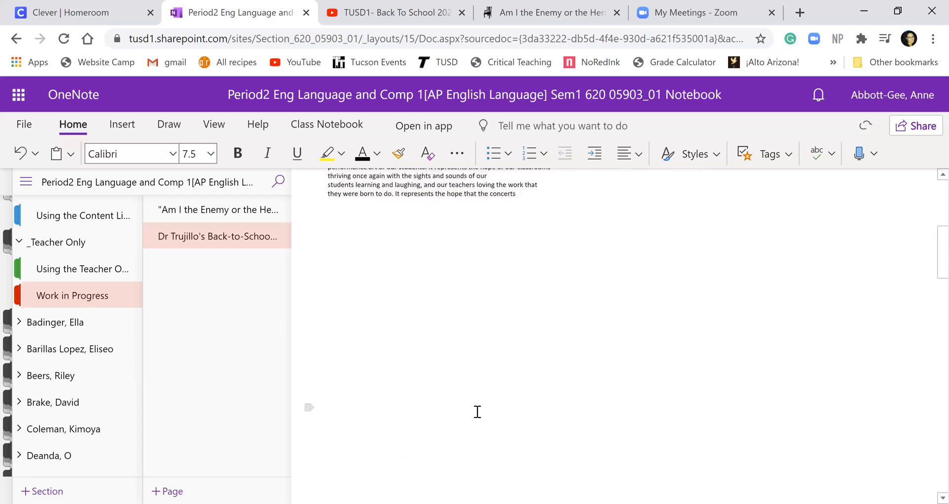
{"action": "scroll", "coordinate": [477, 412], "scroll_direction": "up", "scroll_amount": 5}
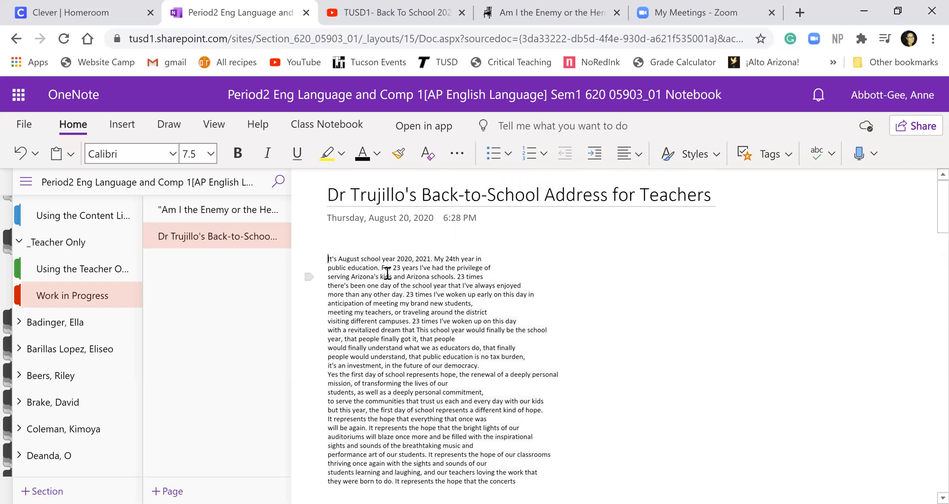
{"action": "type", "text": "Dr. Tru"}
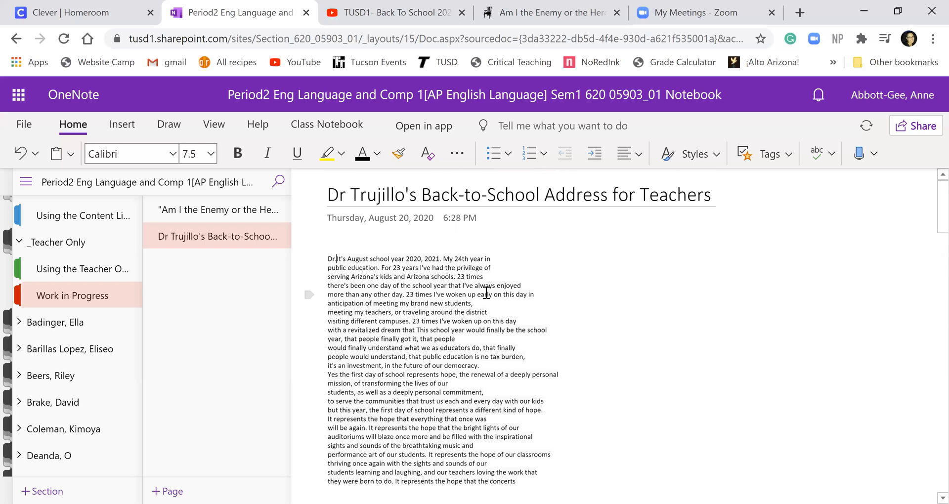
{"action": "type", "text": "jillo's "}
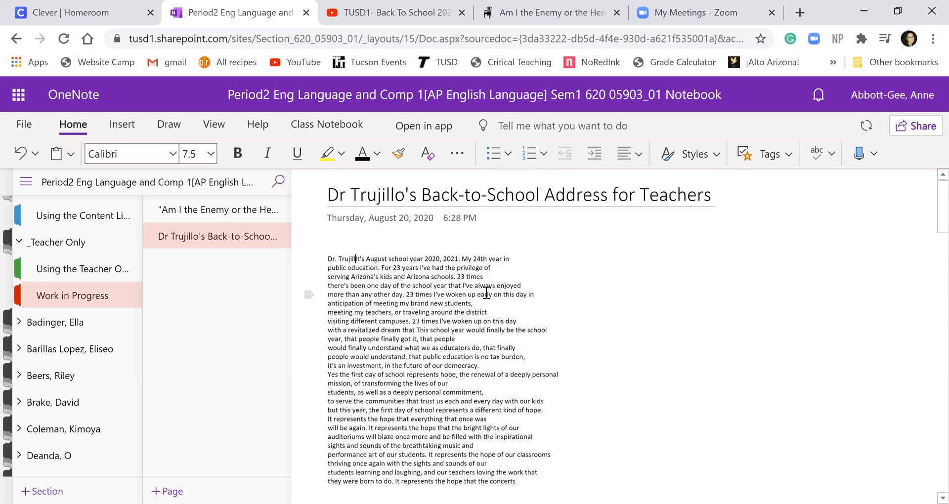
{"action": "type", "text": "Back-to-S"}
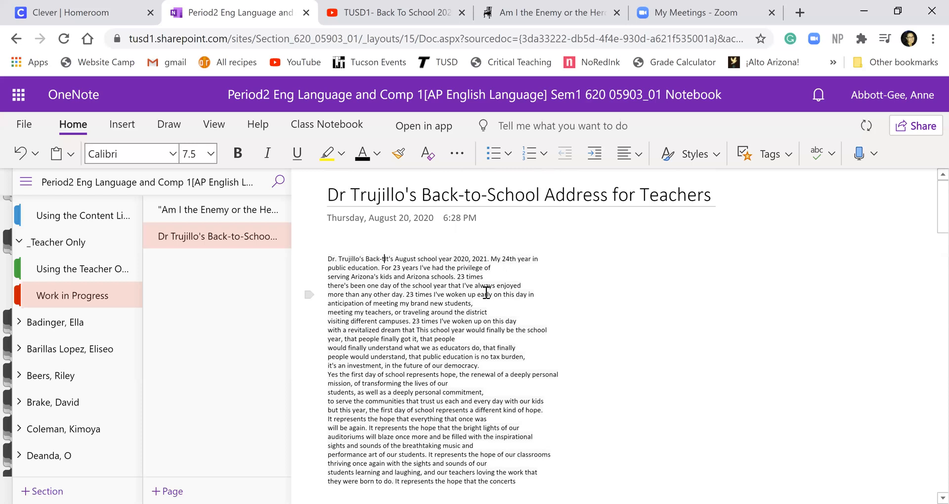
{"action": "type", "text": "chool Addres"}
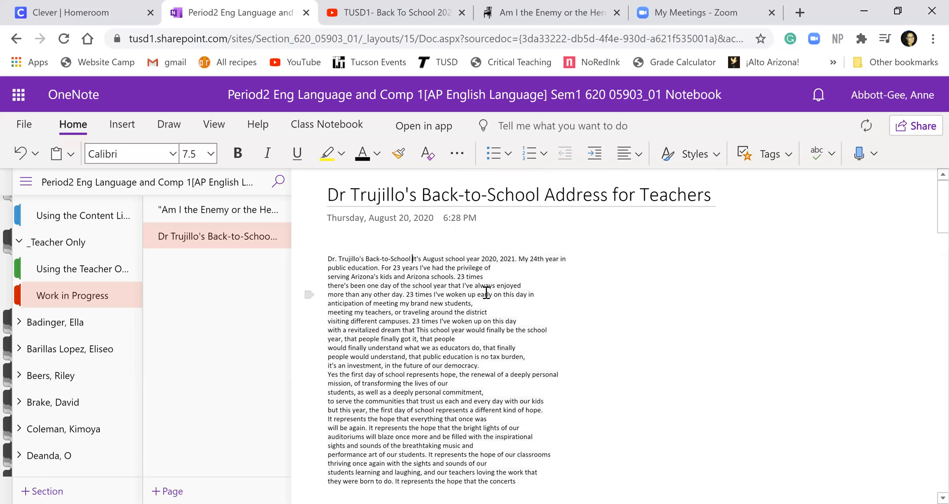
{"action": "type", "text": "s for Teacher"}
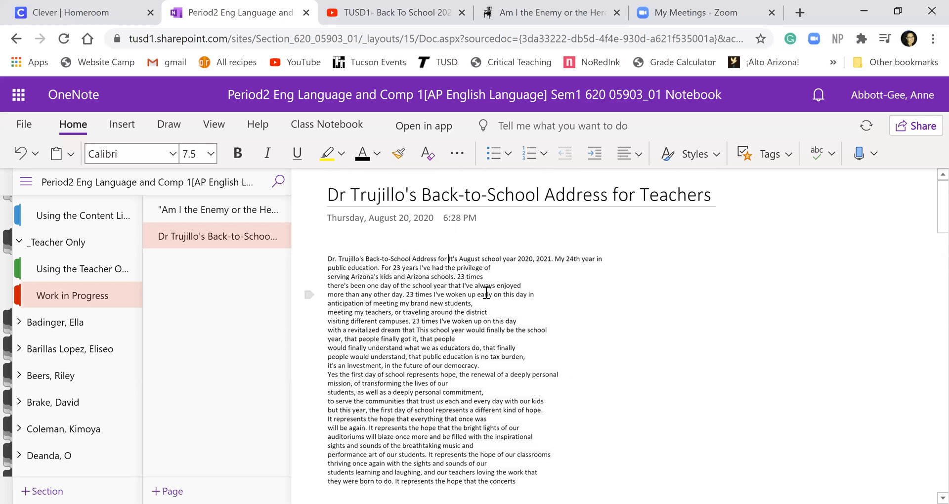
{"action": "type", "text": "s"}
{"action": "key", "text": "Return"}
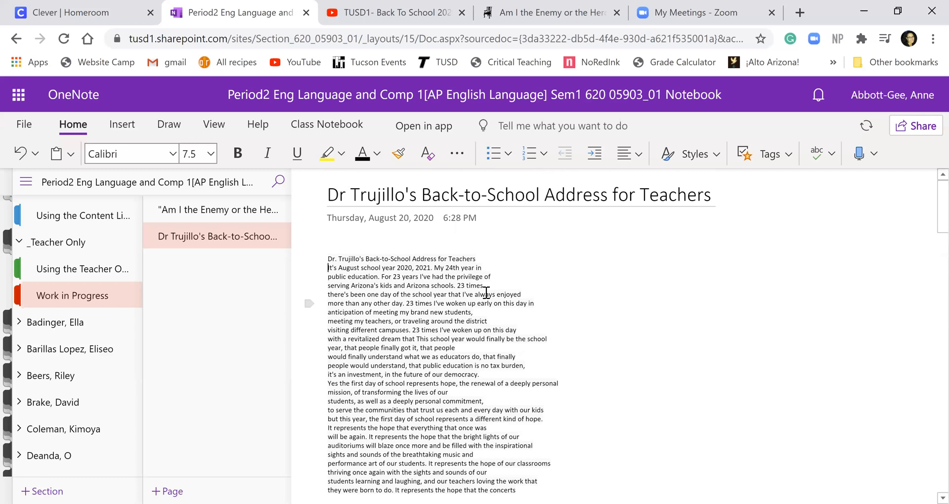
Step: Insert blank lines below the heading and add a second line with the speaker's full name and "TUSD Superintendent"
{"action": "key", "text": "Return"}
{"action": "key", "text": "Return"}
{"action": "key", "text": "Return"}
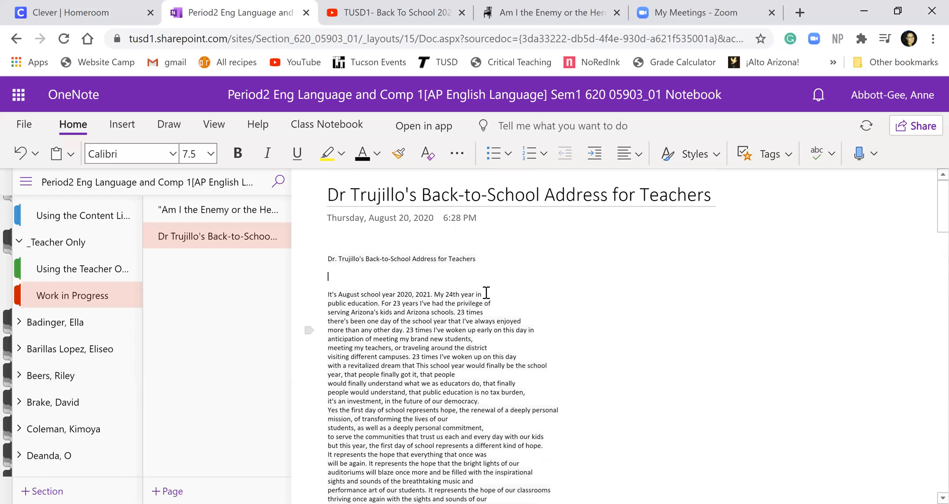
{"action": "left_click", "coordinate": [465, 275]}
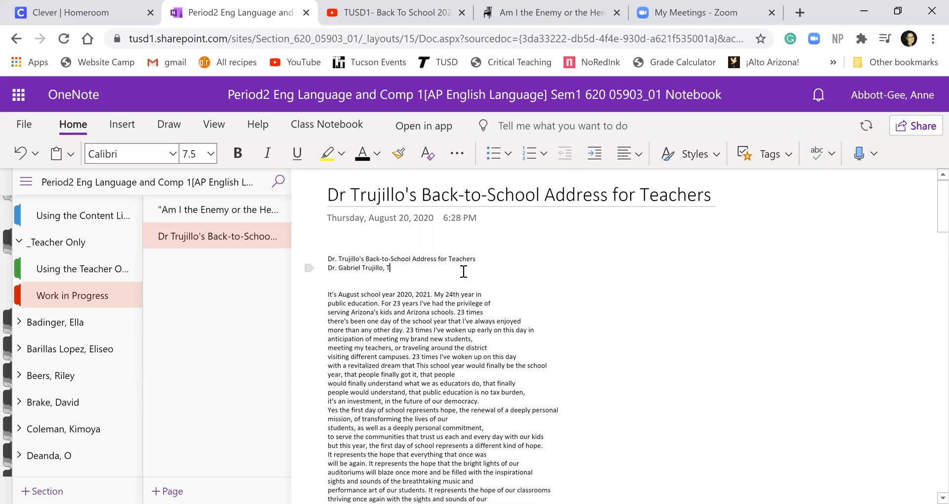
{"action": "type", "text": "perintendent"}
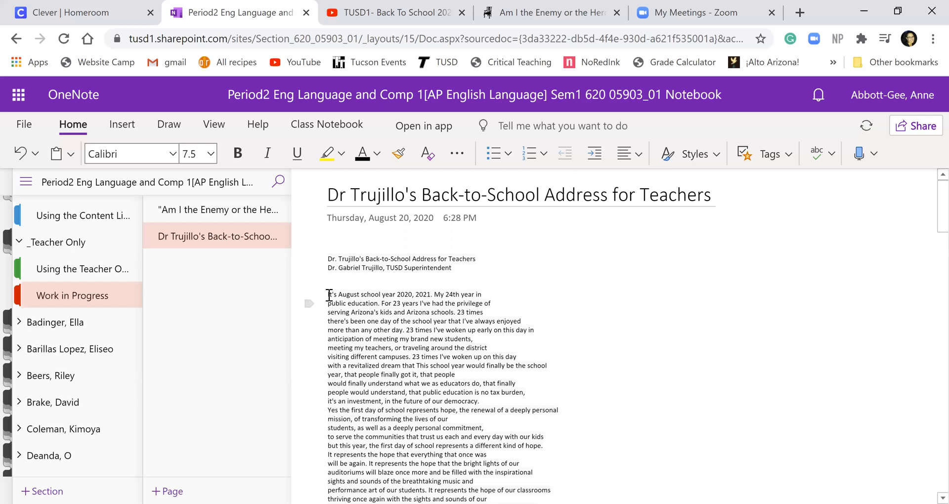
Step: Set the font size of the two heading lines and the excerpt ending "the hope that the concerts" to 14
{"action": "key", "text": "shift+Home"}
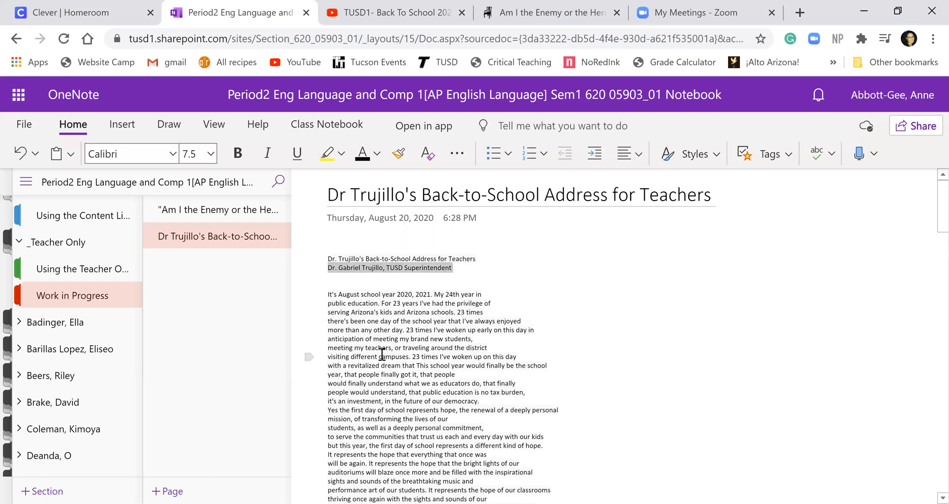
{"action": "left_click", "coordinate": [328, 257]}
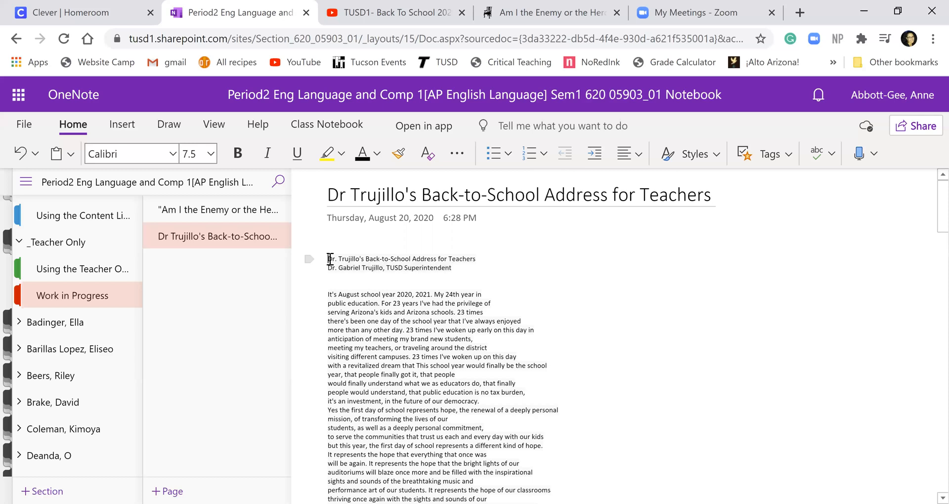
{"action": "left_click_drag", "start_coordinate": [548, 406], "coordinate": [584, 502]}
{"action": "left_click", "coordinate": [638, 393]}
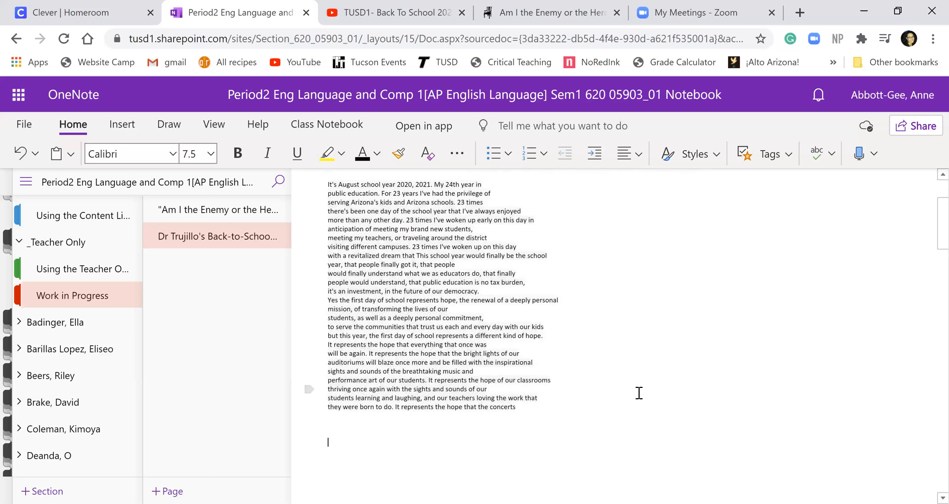
{"action": "left_click_drag", "start_coordinate": [582, 404], "coordinate": [198, 150]}
{"action": "left_click", "coordinate": [210, 153]}
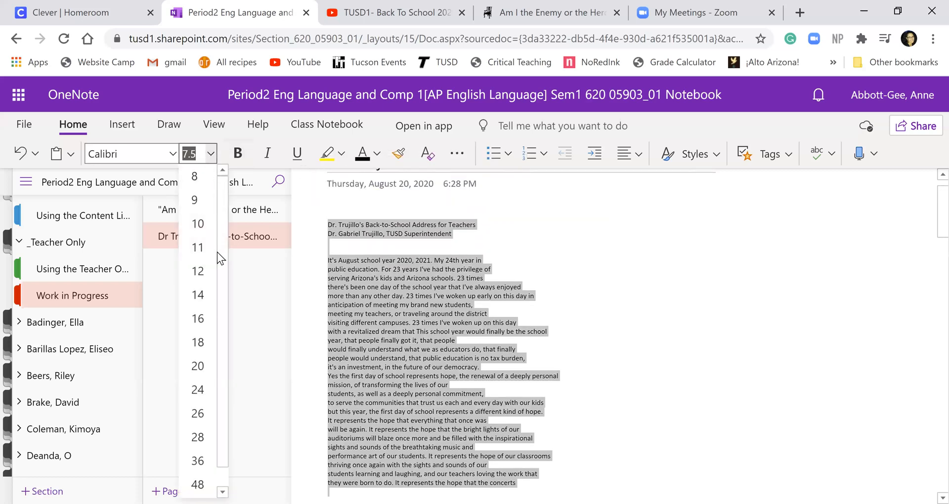
{"action": "left_click", "coordinate": [204, 300]}
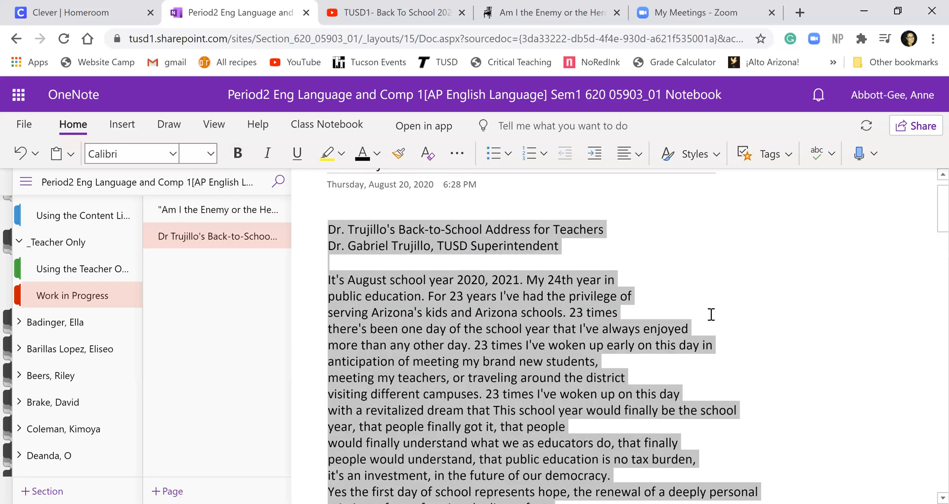
Step: Remove the line breaks from "It's August school year" through "public education is no tax burden" so the sentences run together with proper spacing
{"action": "left_click", "coordinate": [635, 284]}
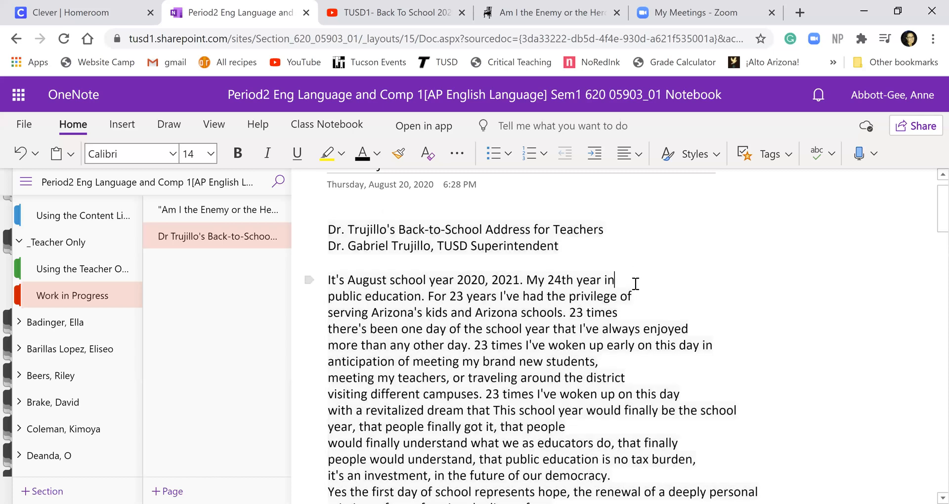
{"action": "key", "text": "Delete"}
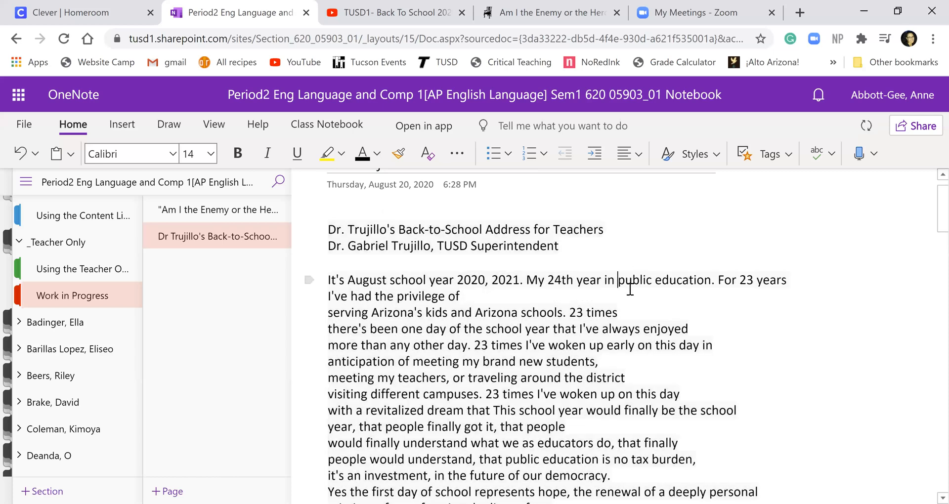
{"action": "key", "text": "Delete"}
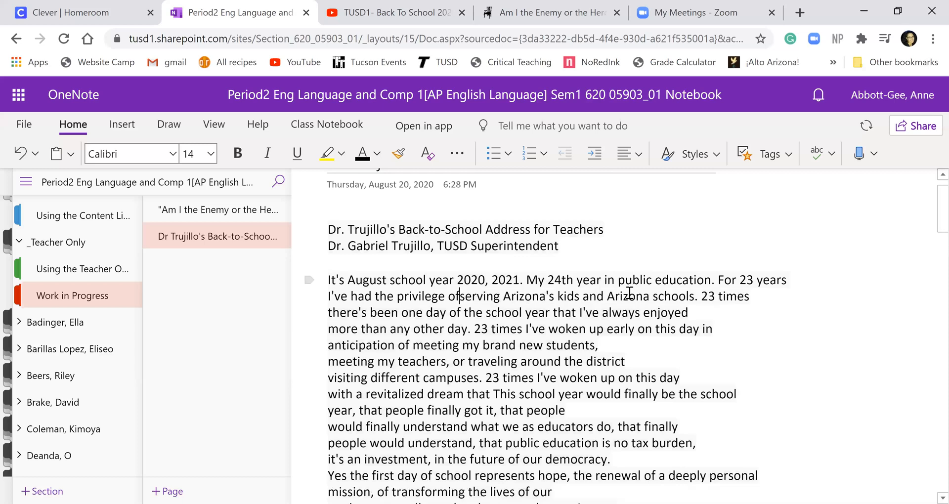
{"action": "key", "text": "Delete"}
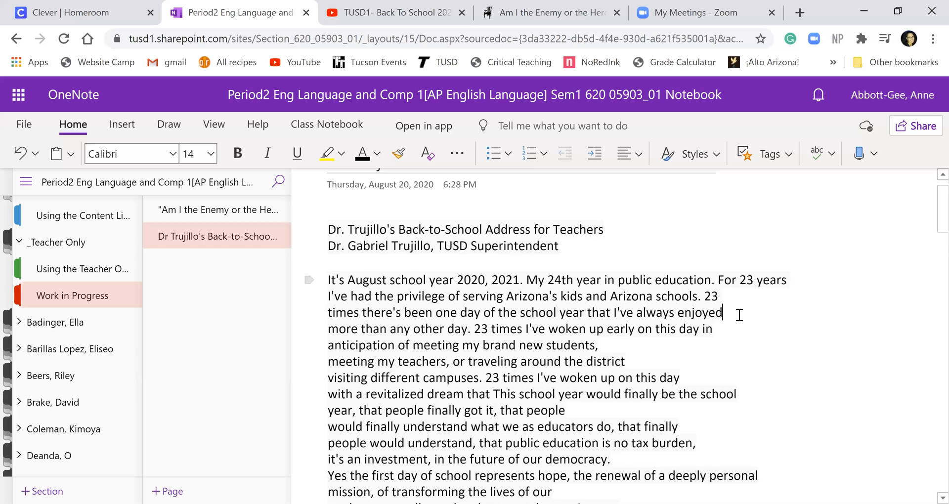
{"action": "key", "text": "Delete"}
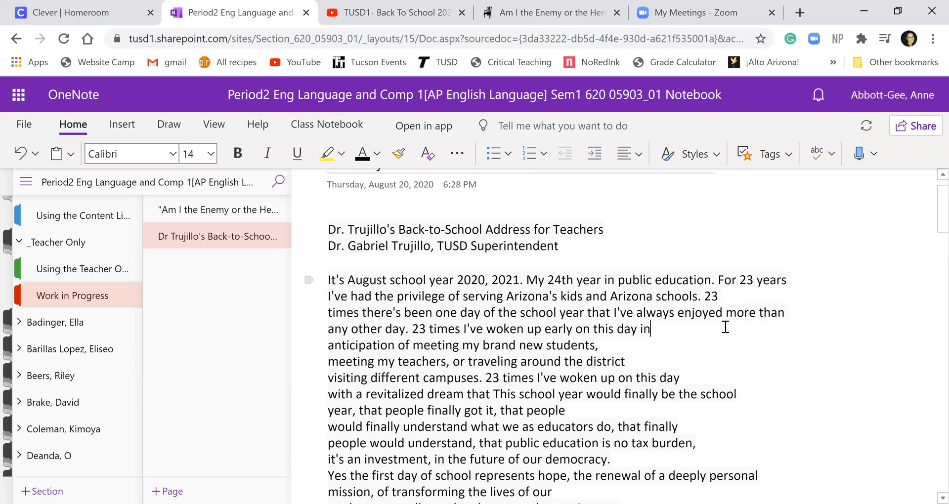
{"action": "key", "text": "Delete"}
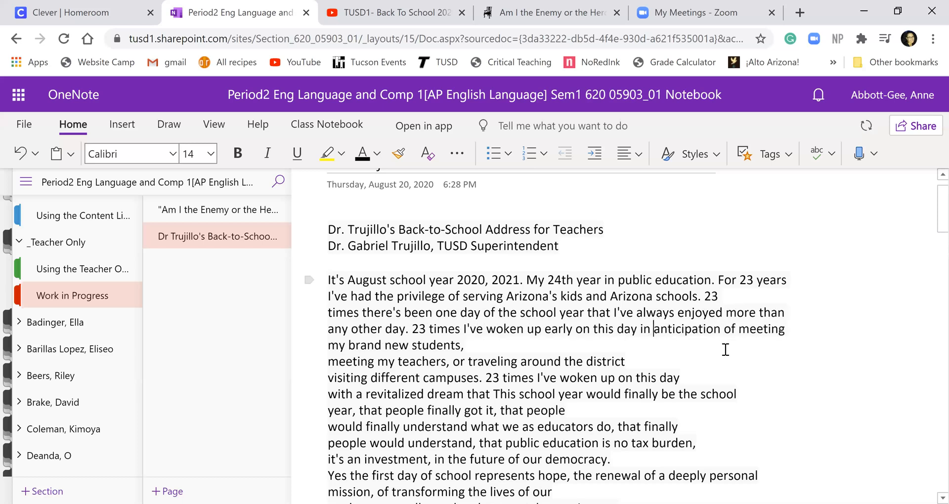
{"action": "key", "text": "Delete"}
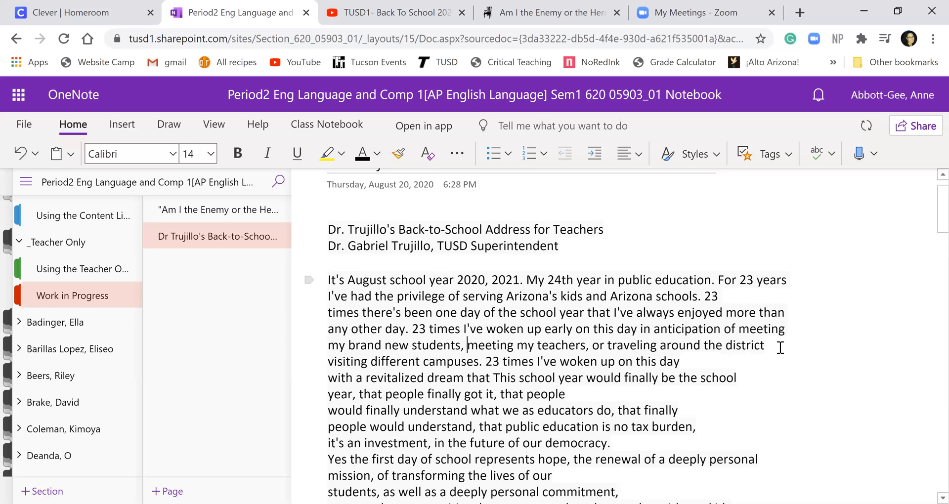
{"action": "key", "text": "Delete"}
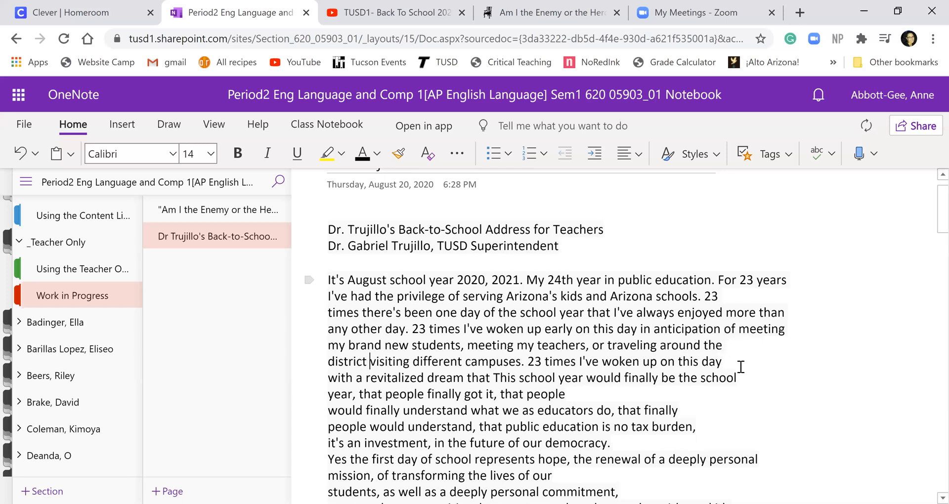
{"action": "key", "text": "Delete"}
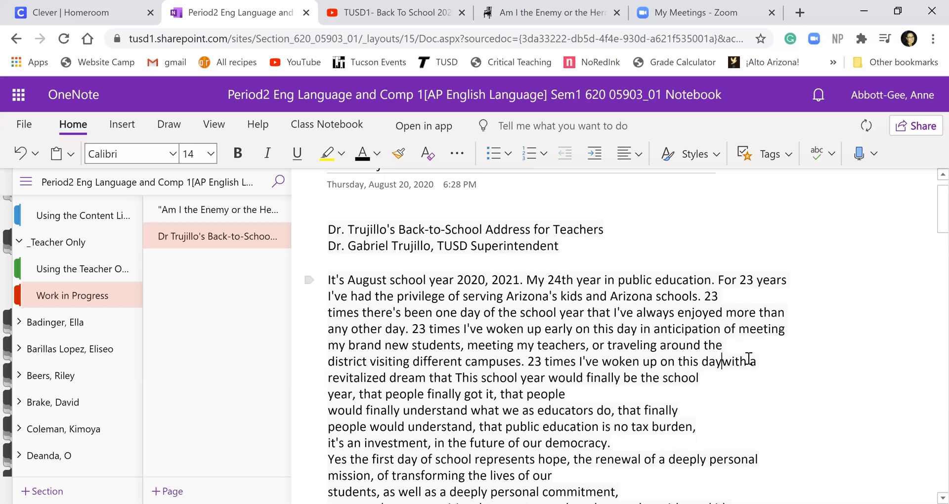
{"action": "key", "text": "Delete"}
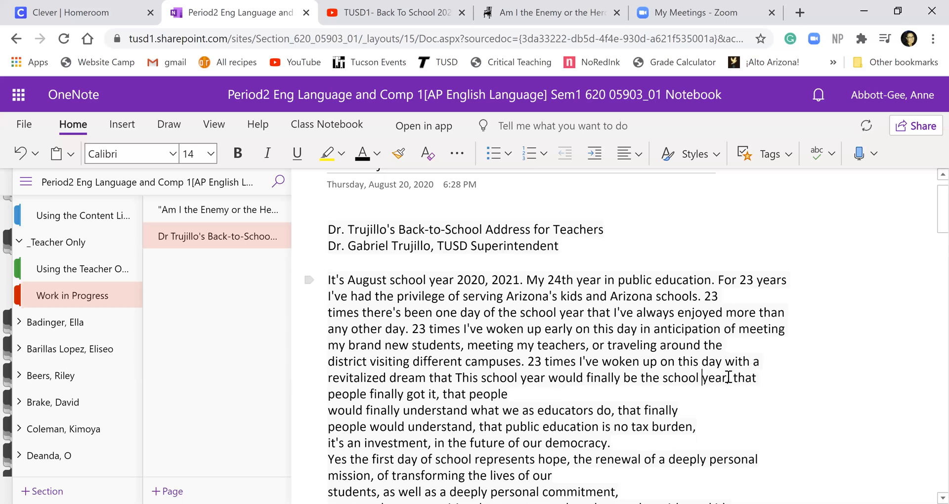
{"action": "key", "text": "Delete"}
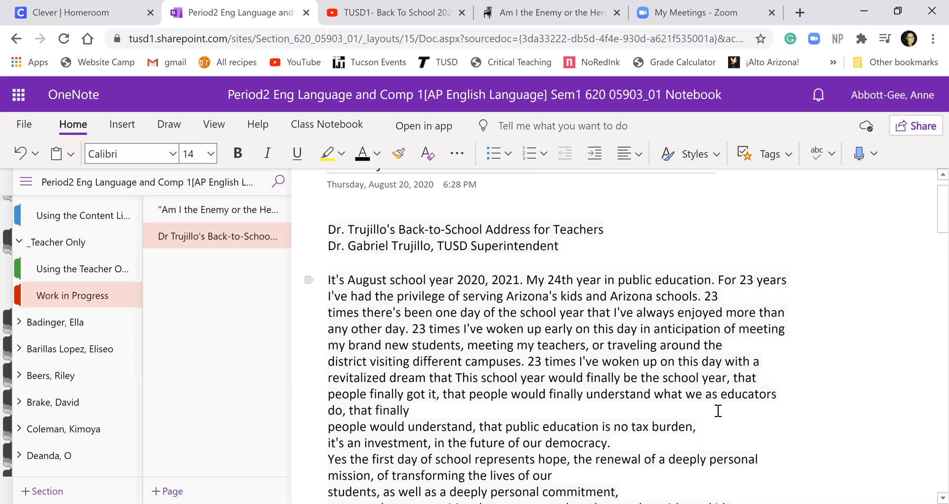
{"action": "left_click", "coordinate": [718, 412]}
{"action": "key", "text": "Delete"}
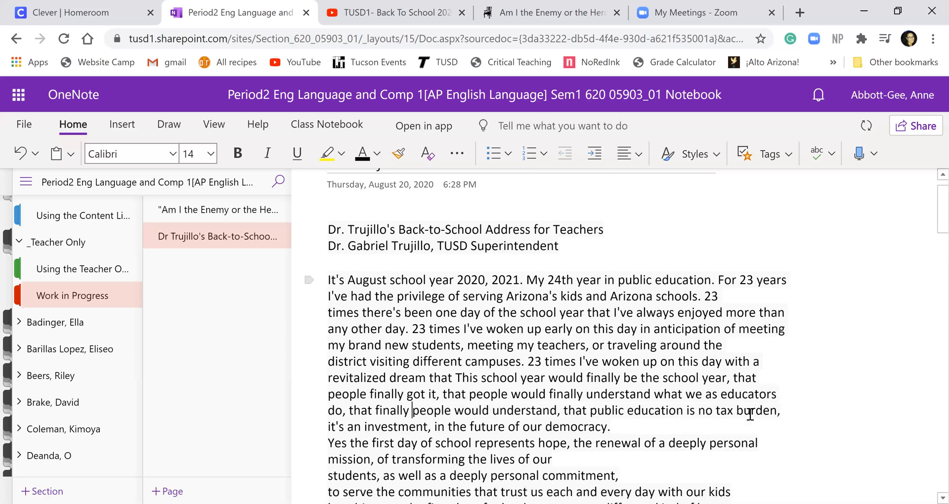
Step: Join the broken lines from "Yes the first day of school represents hope" through "a different kind of hope" onto the same paragraph
{"action": "left_click", "coordinate": [721, 427]}
{"action": "key", "text": "Delete"}
{"action": "left_click", "coordinate": [725, 435]}
{"action": "key", "text": "Delete"}
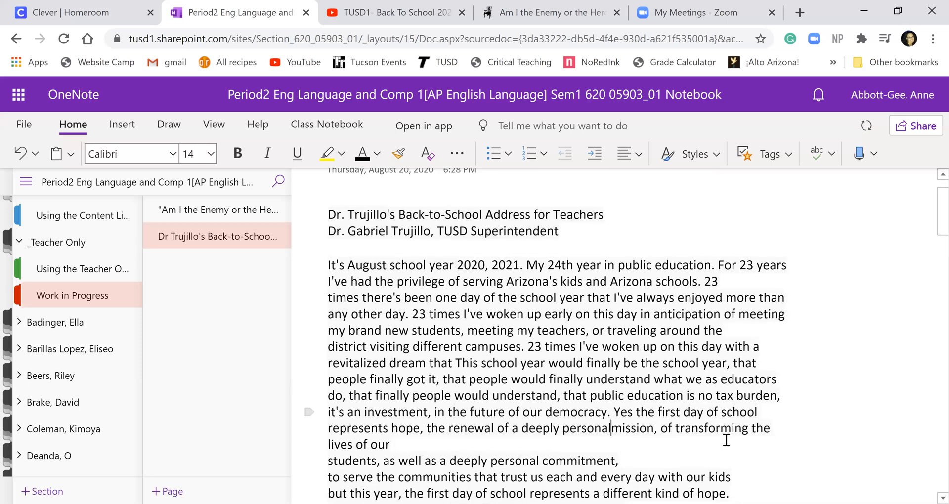
{"action": "left_click", "coordinate": [788, 412]}
{"action": "key", "text": "Delete"}
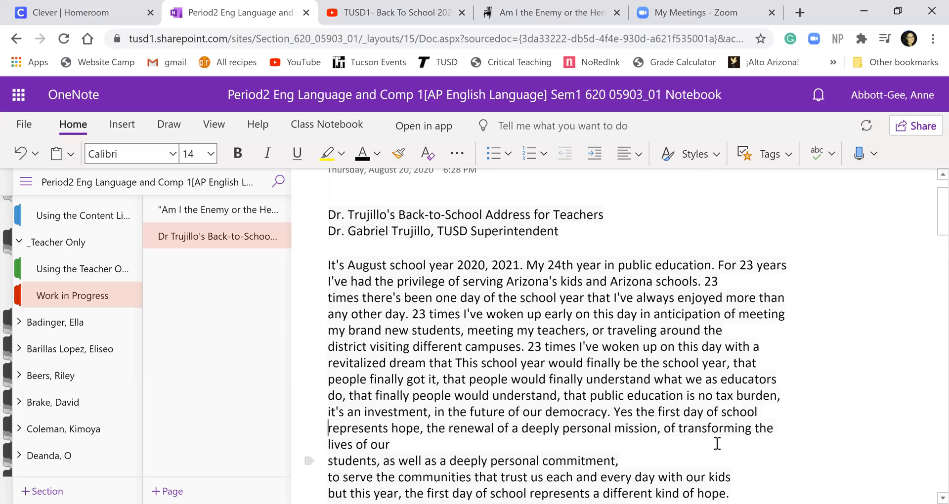
{"action": "scroll", "coordinate": [717, 444], "scroll_direction": "down", "scroll_amount": 1}
{"action": "key", "text": "Delete"}
{"action": "left_click", "coordinate": [714, 426]}
{"action": "key", "text": "Delete"}
{"action": "left_click", "coordinate": [706, 445]}
{"action": "scroll", "coordinate": [706, 445], "scroll_direction": "down", "scroll_amount": 1}
{"action": "key", "text": "Delete"}
{"action": "left_click", "coordinate": [707, 445]}
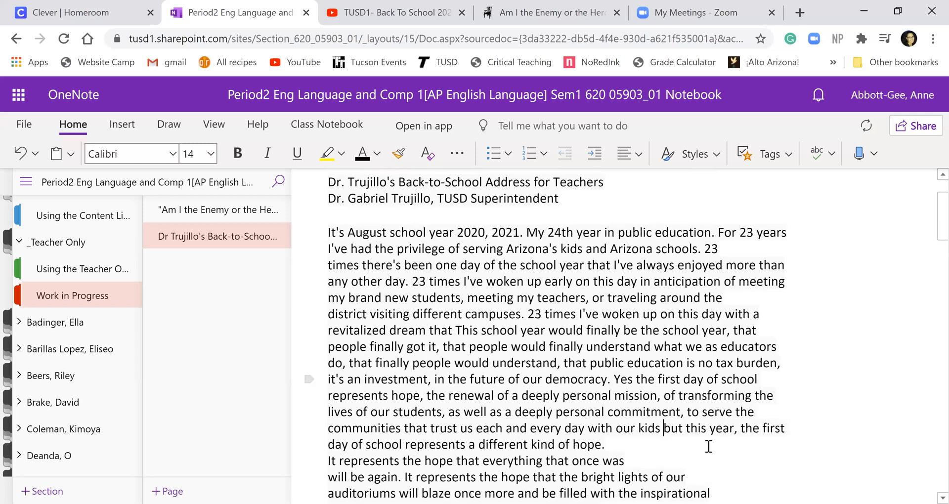
Step: Join the remaining excerpt lines from "It represents the hope that everything" through "the hope that the concerts" into the paragraph
{"action": "scroll", "coordinate": [708, 445], "scroll_direction": "down", "scroll_amount": 1}
{"action": "key", "text": "Delete"}
{"action": "left_click", "coordinate": [709, 446]}
{"action": "scroll", "coordinate": [709, 446], "scroll_direction": "down", "scroll_amount": 1}
{"action": "key", "text": "Delete"}
{"action": "left_click", "coordinate": [708, 446]}
{"action": "scroll", "coordinate": [708, 446], "scroll_direction": "down", "scroll_amount": 1}
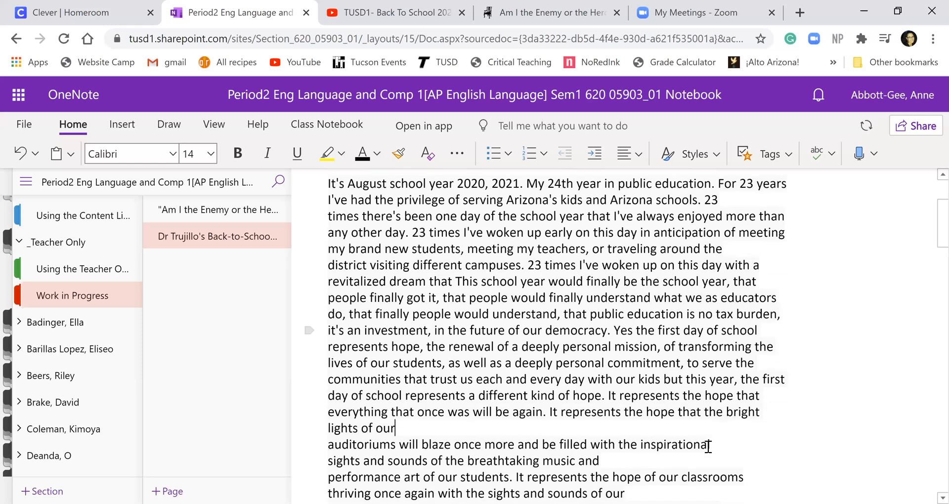
{"action": "key", "text": "Delete"}
{"action": "left_click", "coordinate": [708, 445]}
{"action": "scroll", "coordinate": [708, 446], "scroll_direction": "down", "scroll_amount": 1}
{"action": "key", "text": "Delete"}
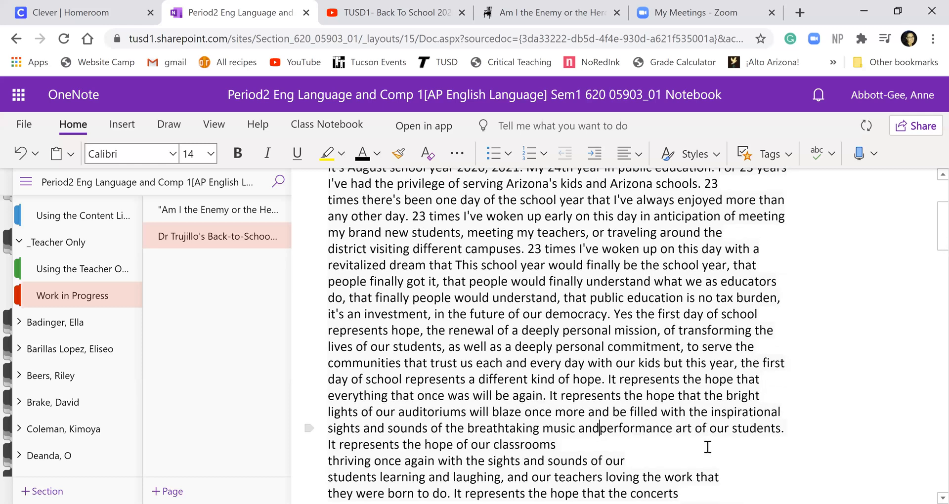
{"action": "left_click", "coordinate": [707, 446]}
{"action": "scroll", "coordinate": [708, 446], "scroll_direction": "down", "scroll_amount": 1}
{"action": "key", "text": "Delete"}
{"action": "left_click", "coordinate": [698, 447]}
{"action": "scroll", "coordinate": [696, 448], "scroll_direction": "down", "scroll_amount": 1}
{"action": "key", "text": "Delete"}
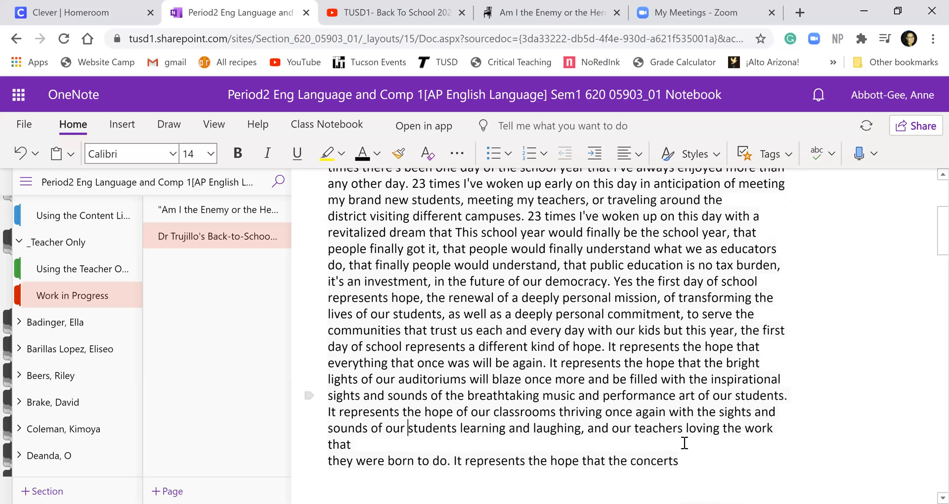
{"action": "left_click", "coordinate": [684, 444]}
{"action": "scroll", "coordinate": [684, 444], "scroll_direction": "down", "scroll_amount": 1}
{"action": "key", "text": "Delete"}
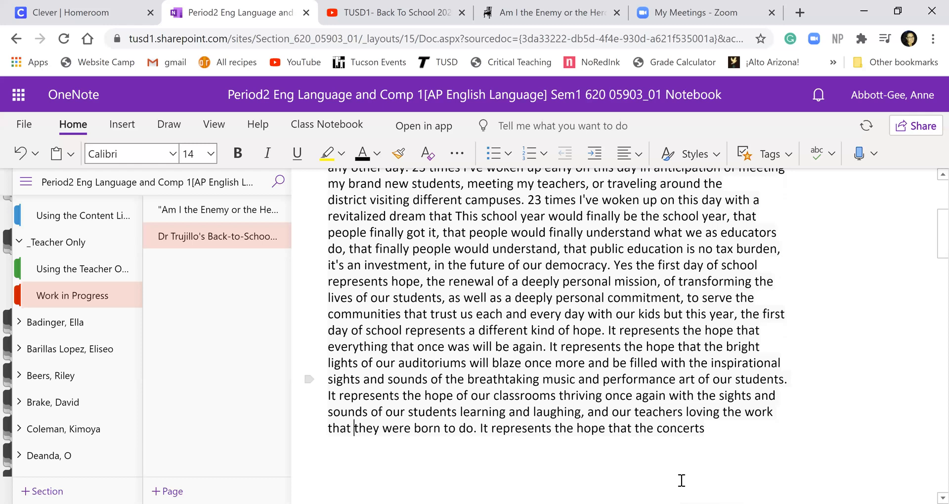
Step: Try a paragraph spacing of 1.15 on the excerpt from "It's August school year" through "the hope that the concerts"
{"action": "scroll", "coordinate": [744, 473], "scroll_direction": "up", "scroll_amount": 4}
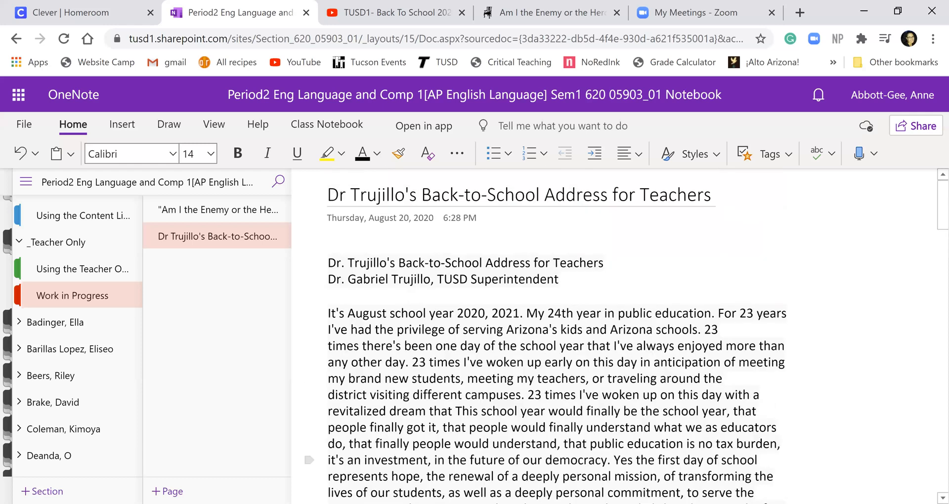
{"action": "left_click_drag", "start_coordinate": [328, 313], "coordinate": [735, 458]}
{"action": "left_click", "coordinate": [630, 156]}
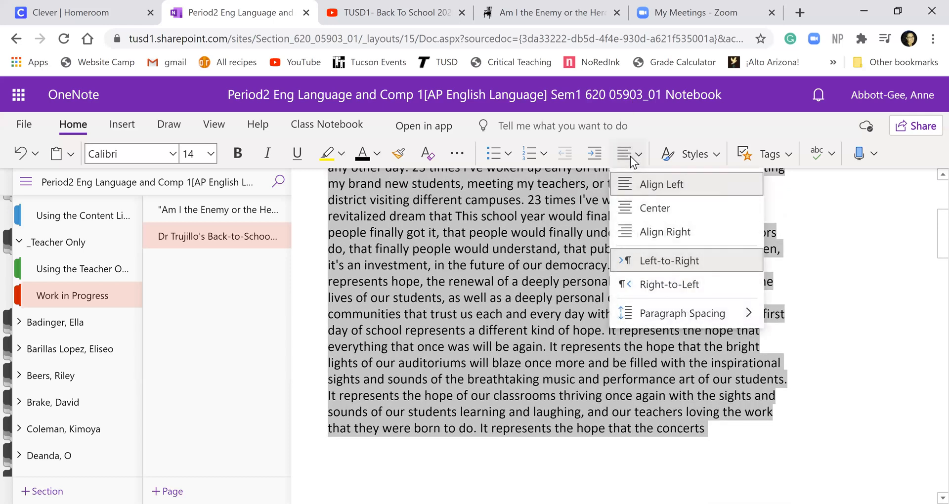
{"action": "mouse_move", "coordinate": [658, 315]}
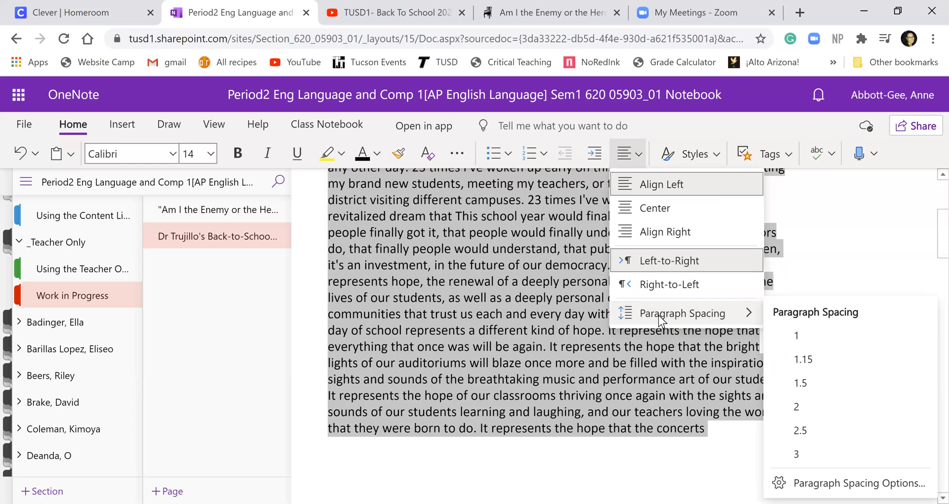
{"action": "left_click", "coordinate": [821, 358]}
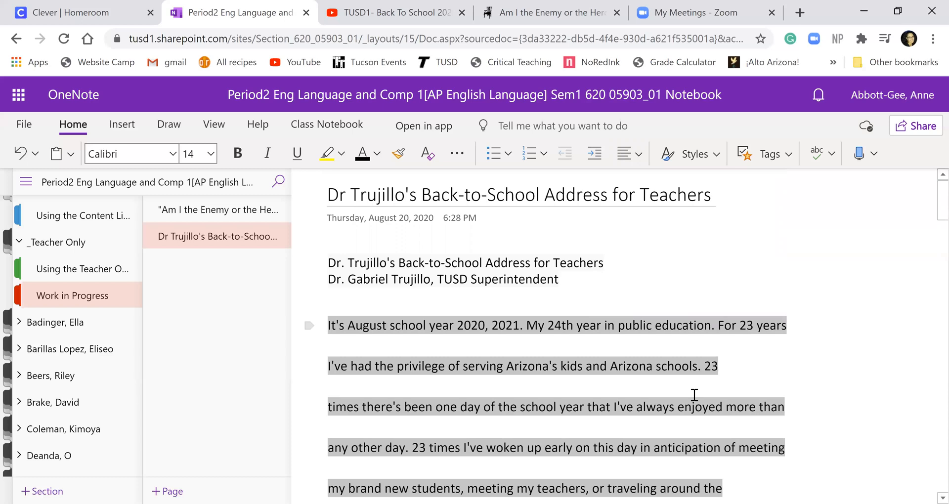
{"action": "scroll", "coordinate": [729, 391], "scroll_direction": "down", "scroll_amount": 3}
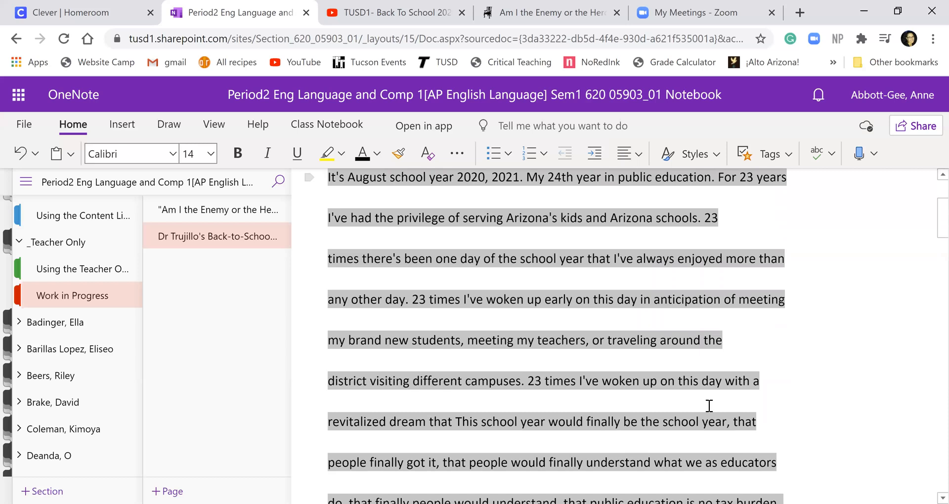
{"action": "scroll", "coordinate": [709, 405], "scroll_direction": "up", "scroll_amount": 3}
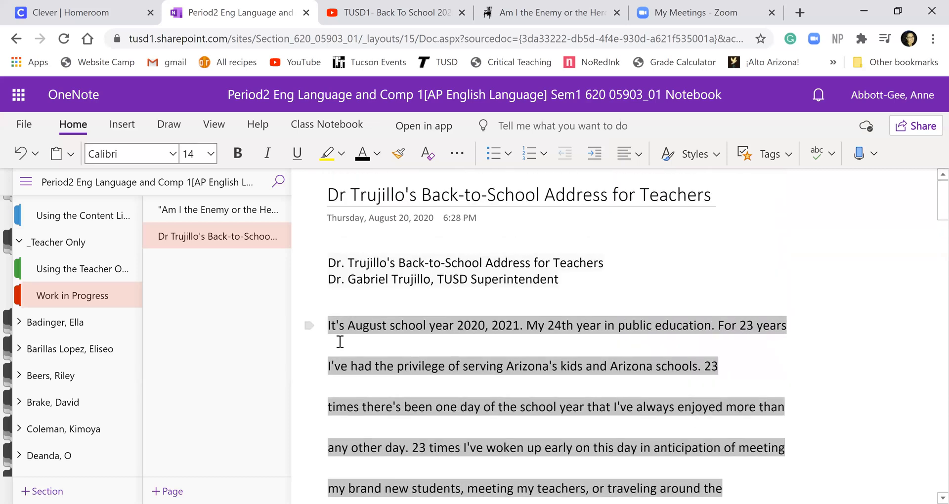
Step: Clear the excerpt's formatting and join the line ending "filled with the inspirational" with "sights and sounds"
{"action": "left_click", "coordinate": [427, 160]}
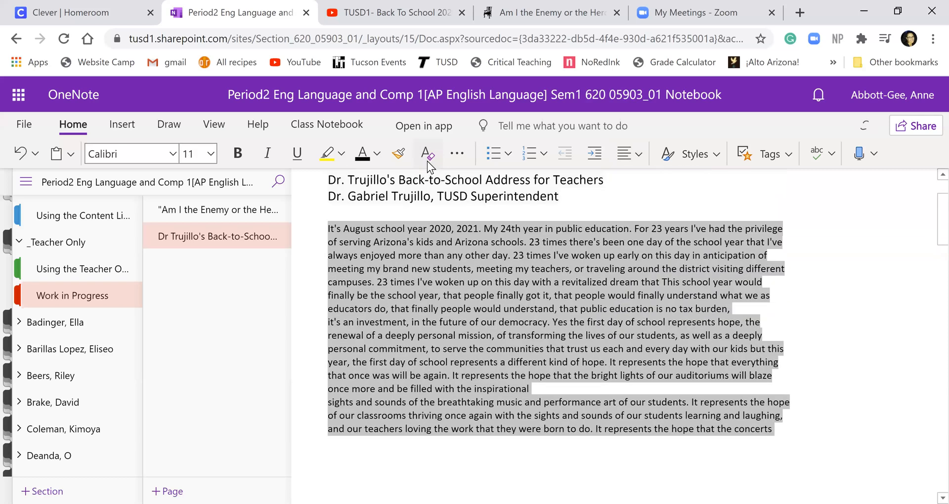
{"action": "left_click", "coordinate": [551, 392]}
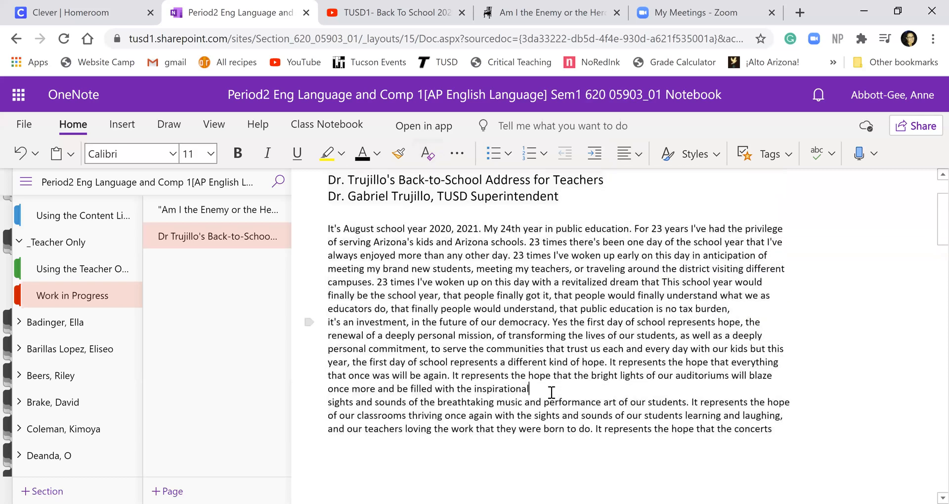
{"action": "key", "text": "Delete"}
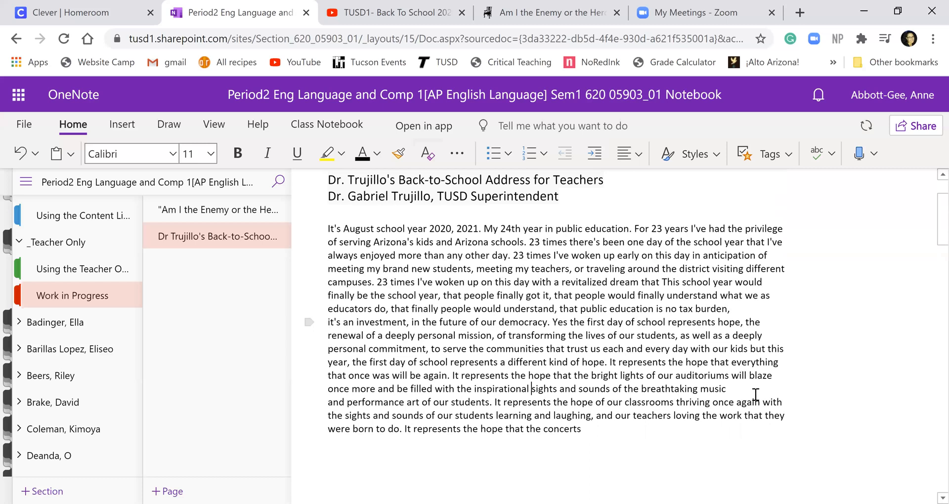
{"action": "key", "text": "Delete"}
Step: Set the font size of the whole excerpt below the two heading lines to 14
{"action": "scroll", "coordinate": [412, 377], "scroll_direction": "up", "scroll_amount": 2}
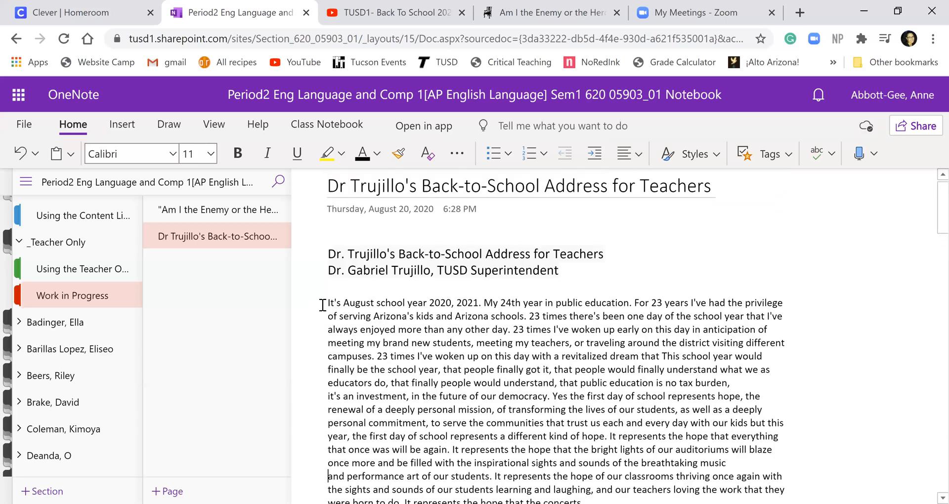
{"action": "double_click", "coordinate": [380, 344]}
{"action": "left_click", "coordinate": [382, 349]}
{"action": "left_click", "coordinate": [329, 302]}
{"action": "left_click_drag", "start_coordinate": [329, 303], "coordinate": [593, 440]}
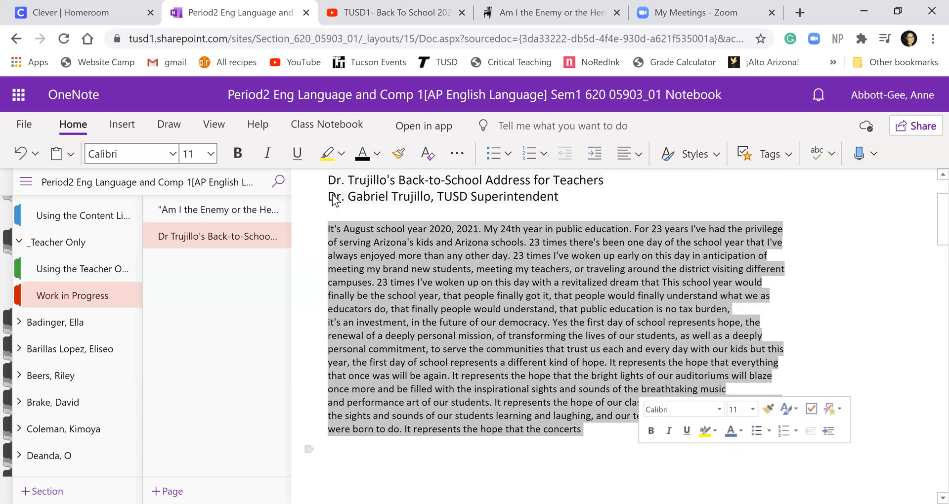
{"action": "left_click", "coordinate": [210, 153]}
{"action": "left_click", "coordinate": [203, 301]}
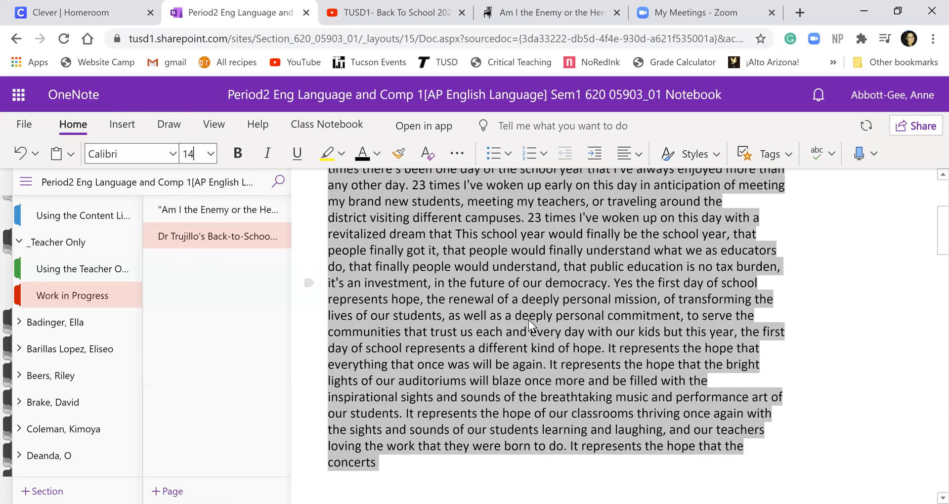
Step: Try 1.15 paragraph spacing on the enlarged excerpt again, and clear its formatting
{"action": "scroll", "coordinate": [520, 330], "scroll_direction": "up", "scroll_amount": 3}
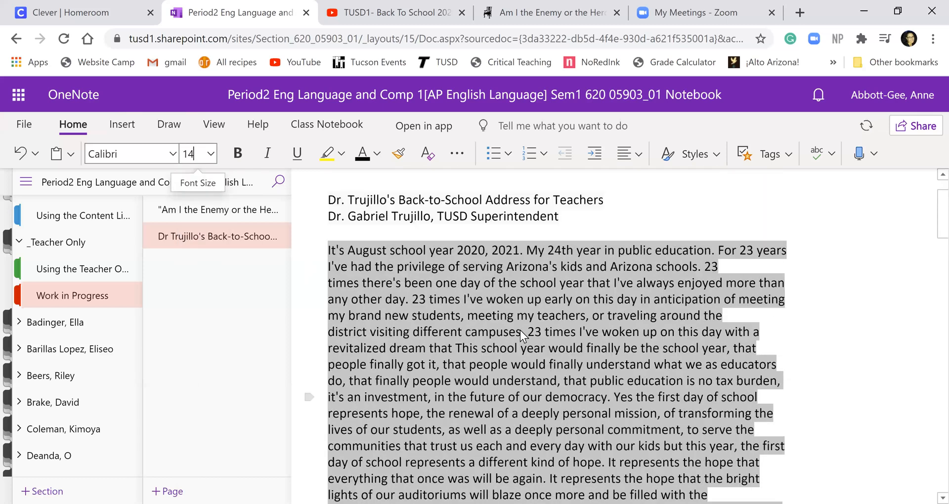
{"action": "left_click", "coordinate": [640, 158]}
{"action": "mouse_move", "coordinate": [712, 313]}
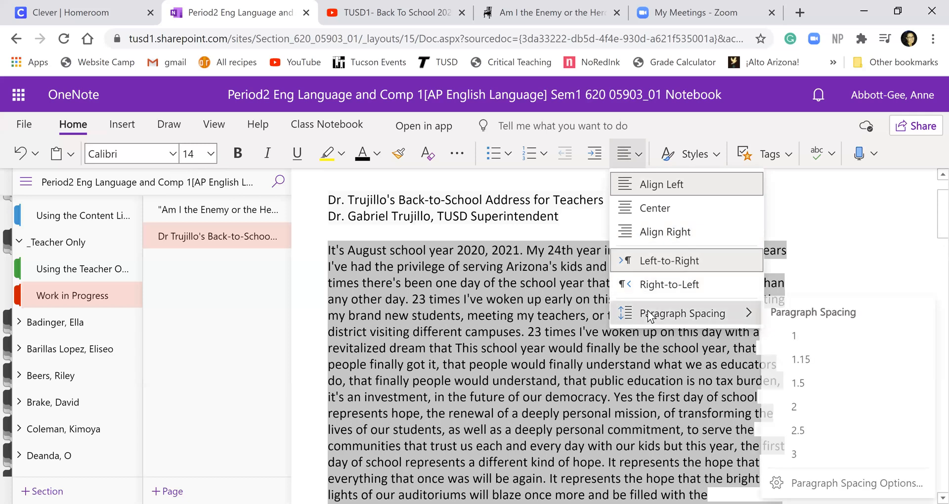
{"action": "left_click", "coordinate": [806, 359]}
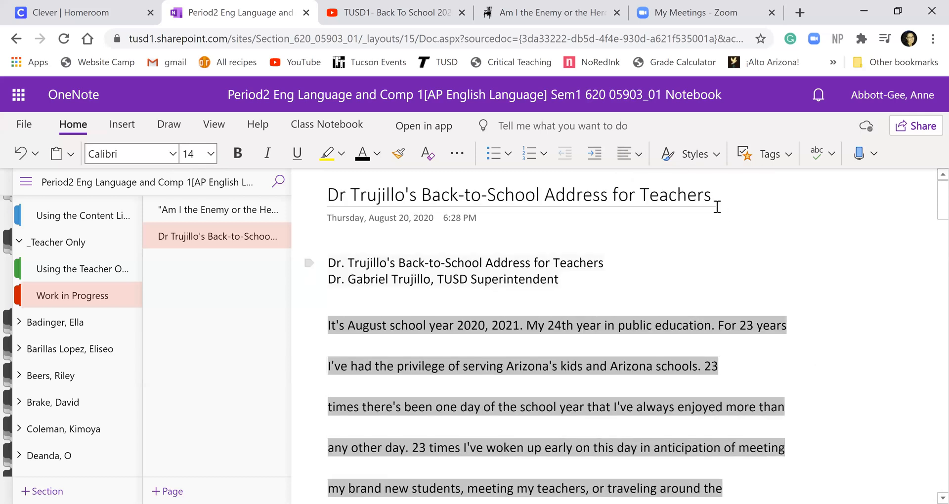
{"action": "left_click", "coordinate": [423, 156]}
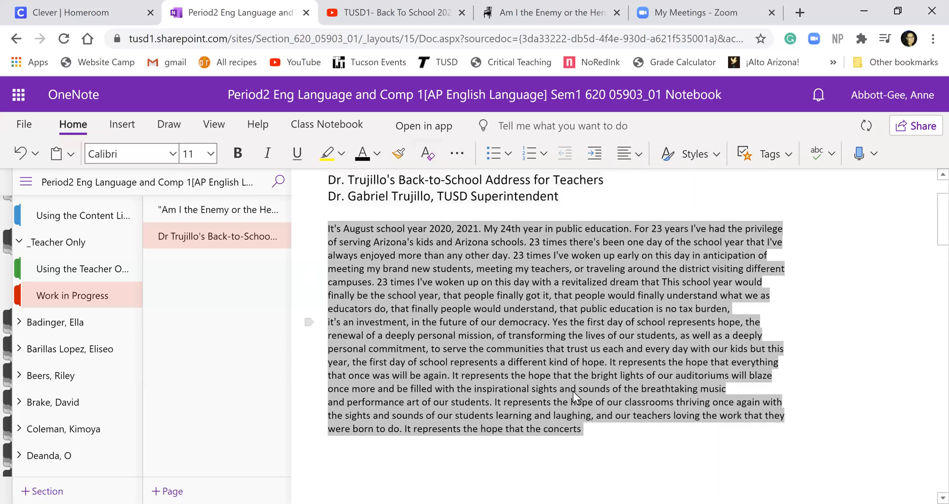
{"action": "left_click", "coordinate": [601, 430]}
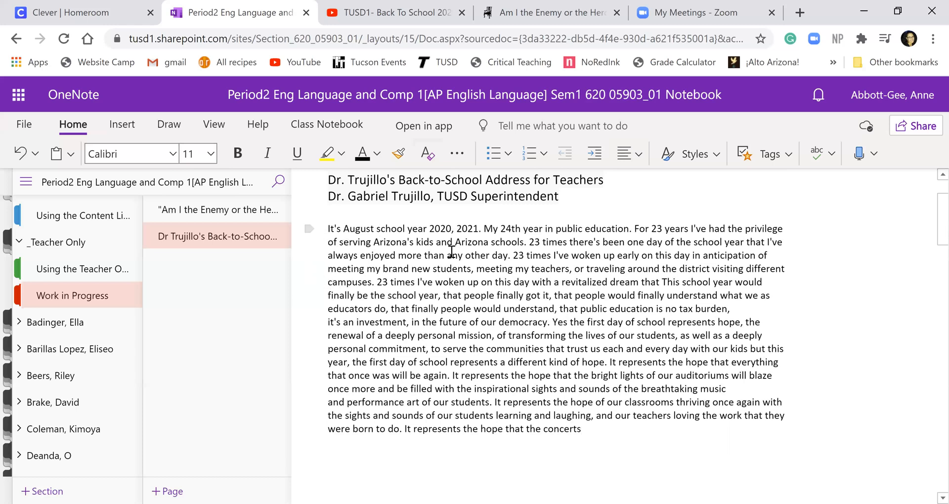
Step: Lowercase the "T" in "dream that This school year" and remove the line break between "no tax burden," and "it's an investment"
{"action": "left_click", "coordinate": [668, 282]}
{"action": "key", "text": "BackSpace"}
{"action": "type", "text": "t"}
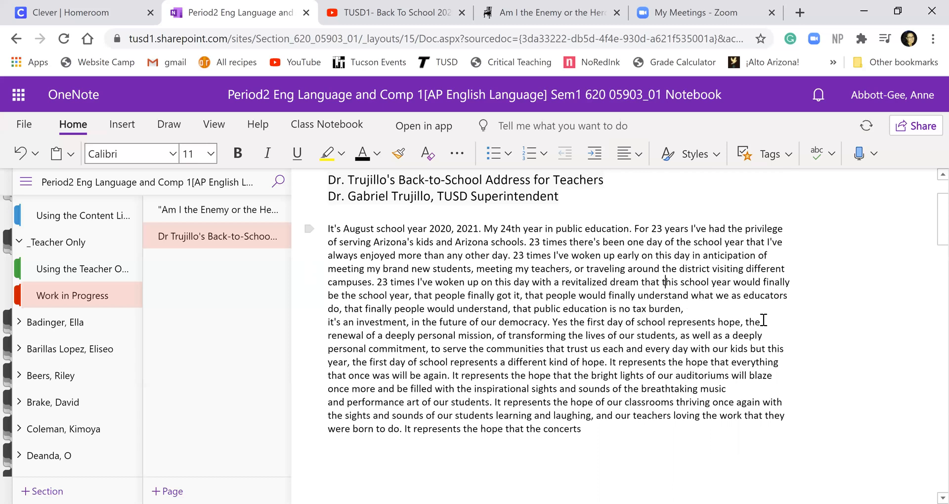
{"action": "left_click", "coordinate": [705, 314]}
{"action": "key", "text": "Delete"}
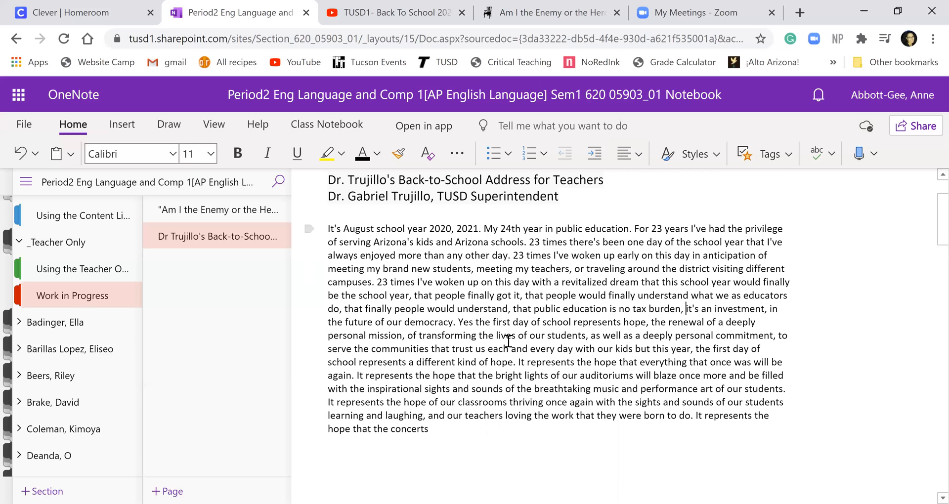
Step: Start a new paragraph at "Yes the first day of school", separated from the first by a blank line
{"action": "left_click", "coordinate": [461, 322]}
{"action": "key", "text": "Return"}
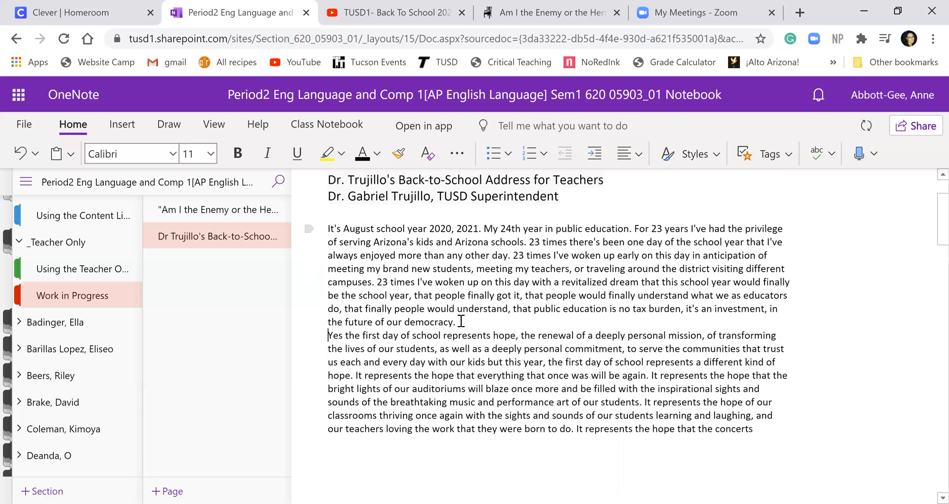
{"action": "key", "text": "Return"}
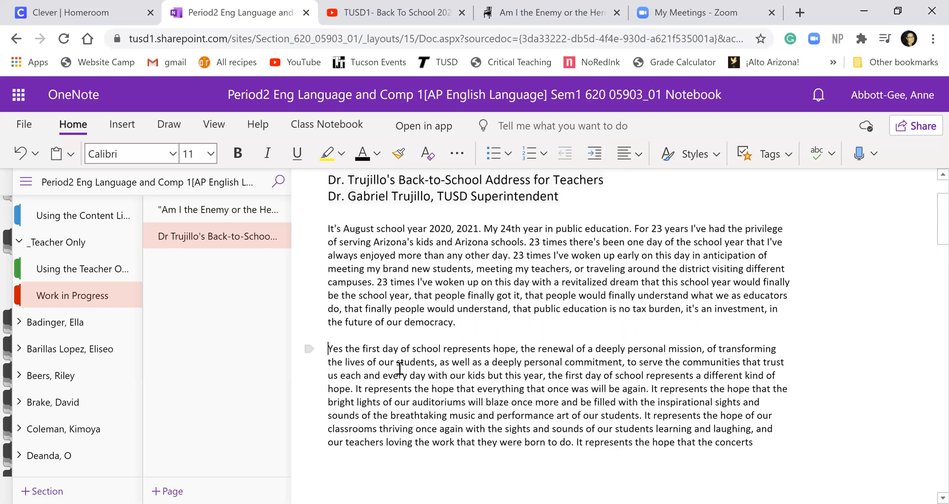
Step: Number the paragraphs by inserting [1] before "It's August school year" and [2] before "Yes the first day of school"
{"action": "left_click", "coordinate": [331, 228]}
{"action": "type", "text": "[1]"}
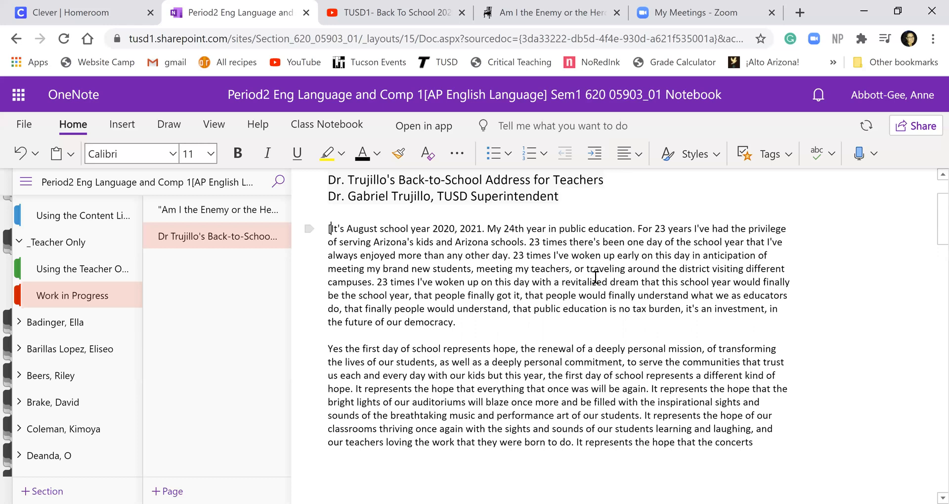
{"action": "left_click", "coordinate": [329, 351]}
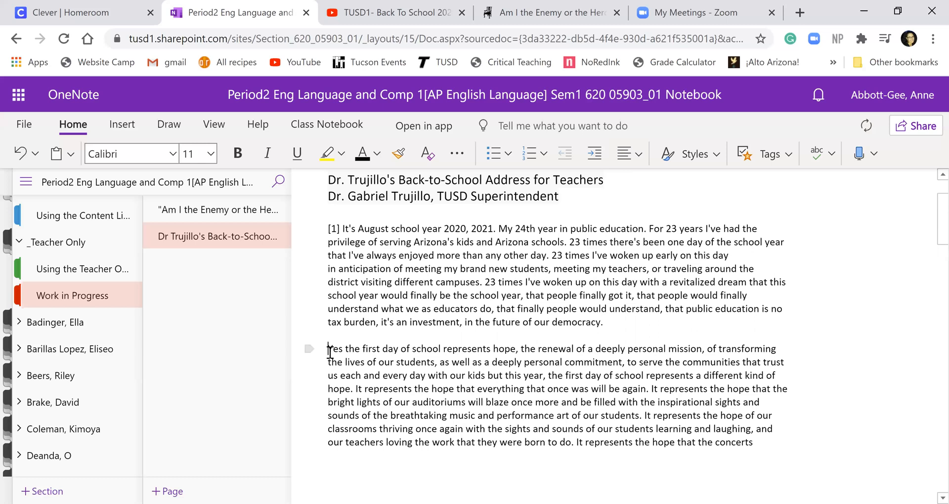
{"action": "type", "text": "[1"}
{"action": "type", "text": "]"}
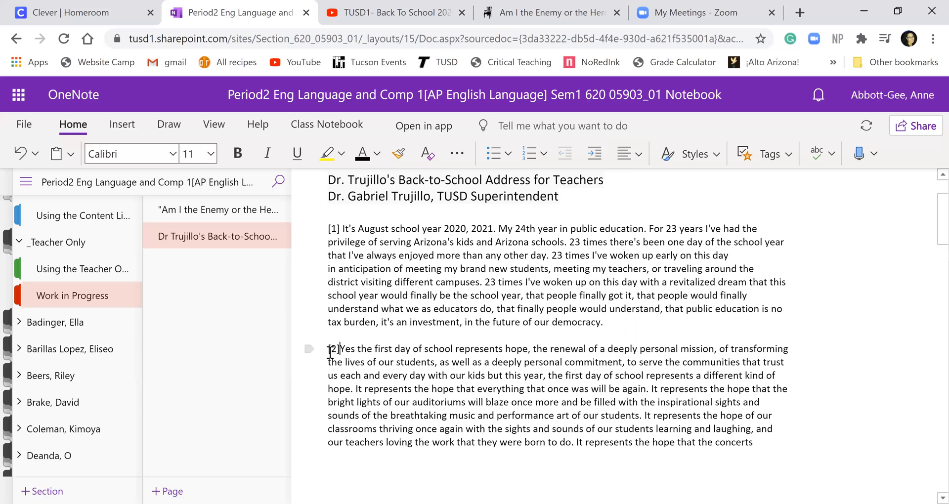